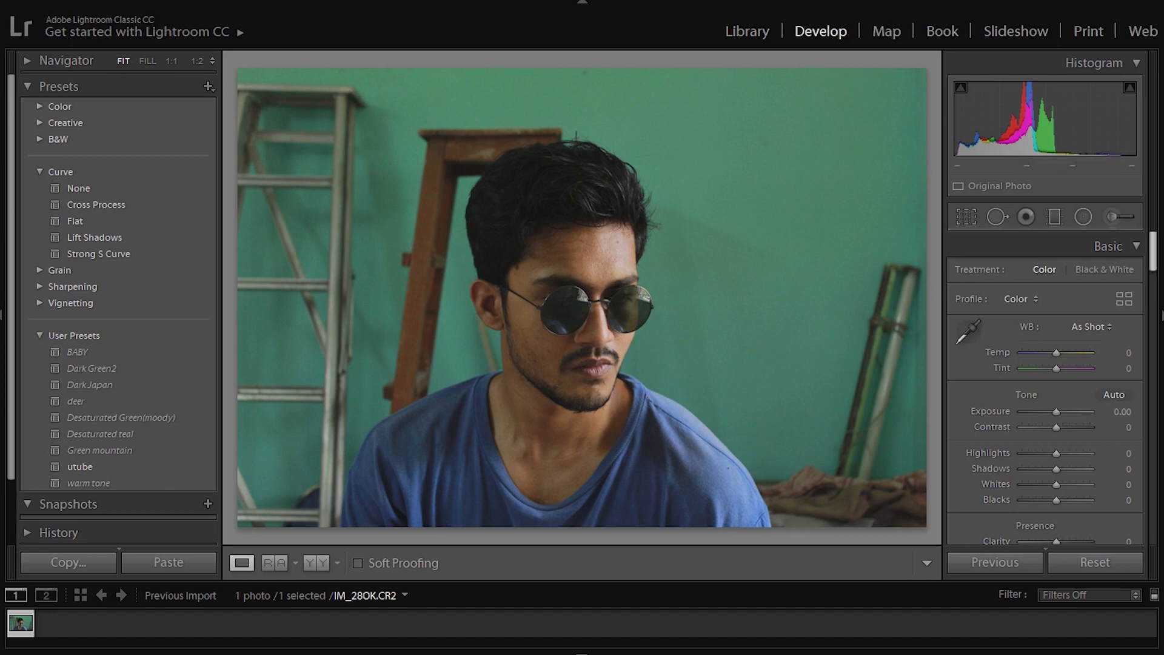
Adjust the portrait's tone with Highlights +21, Shadows -43, Whites -24 and Blacks +10.
scroll(1152, 255, down, 3)
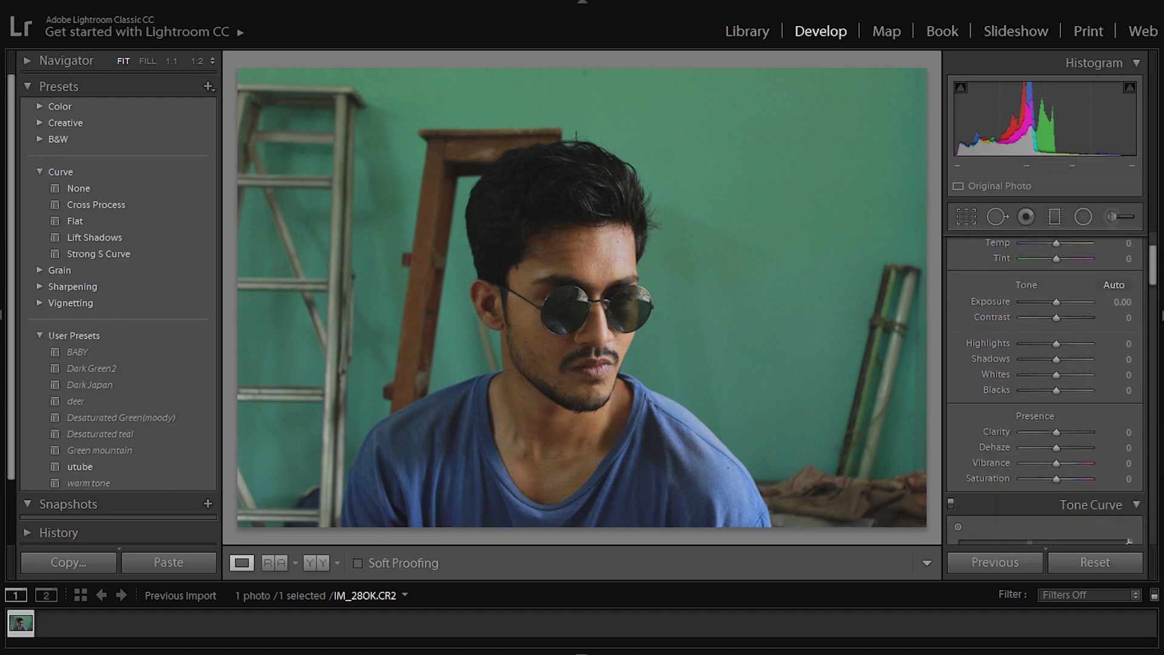
drag(1056, 344, 1064, 343)
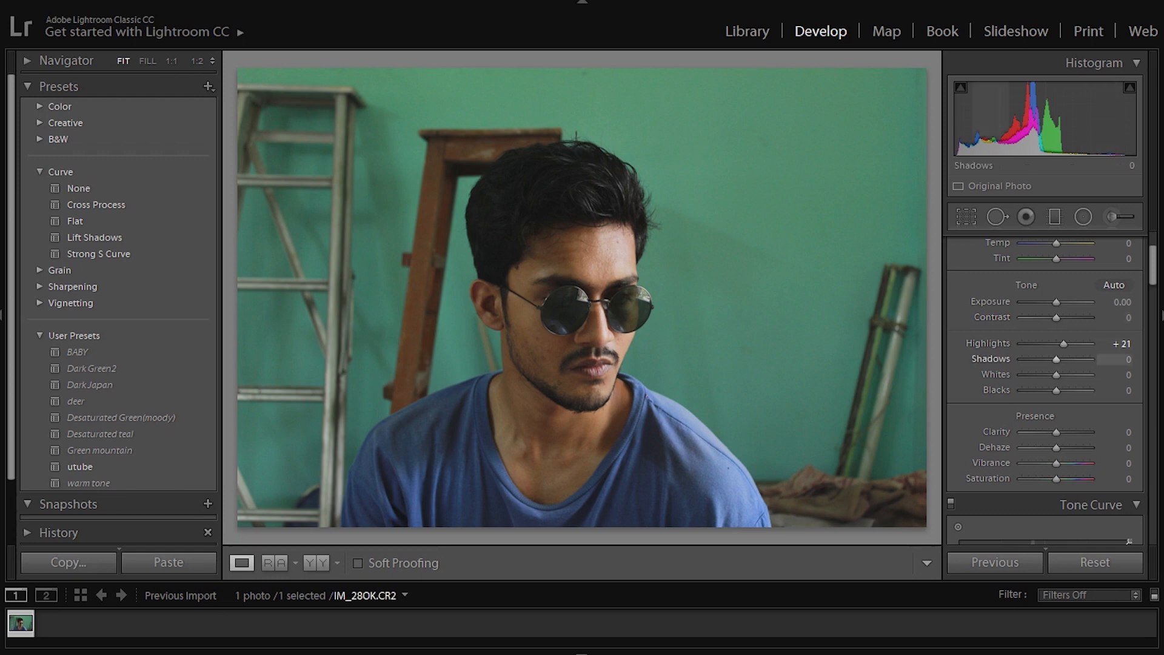
drag(1057, 359, 1042, 359)
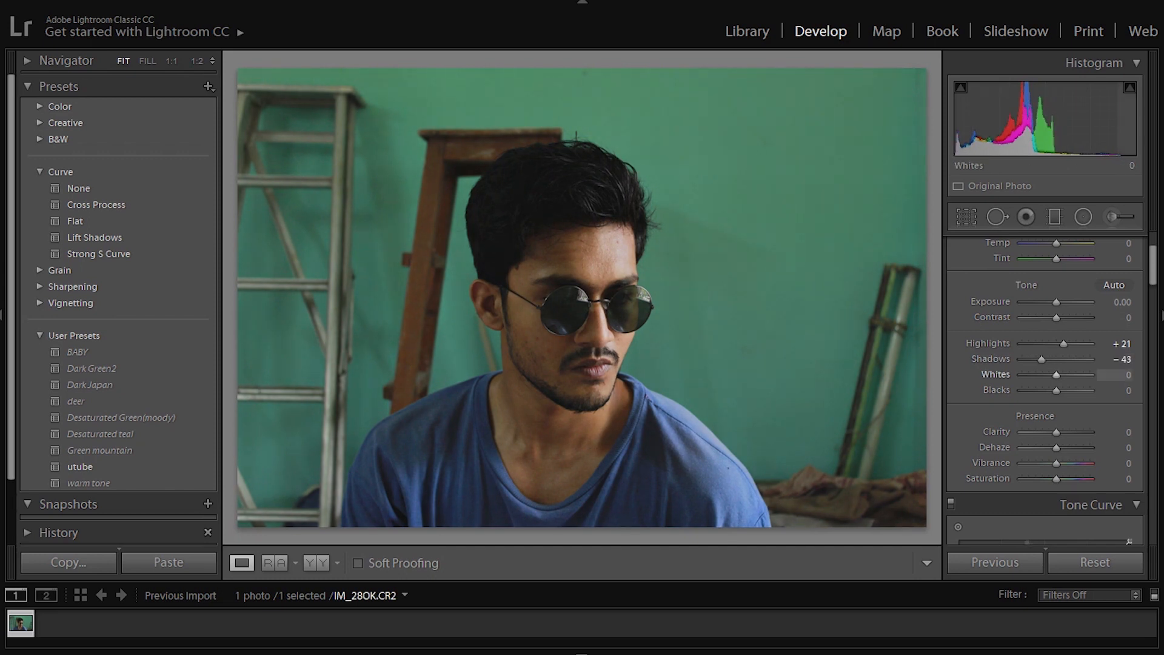
mouse_move(1056, 374)
mouse_down()
mouse_move(1040, 374)
mouse_move(1061, 390)
mouse_up()
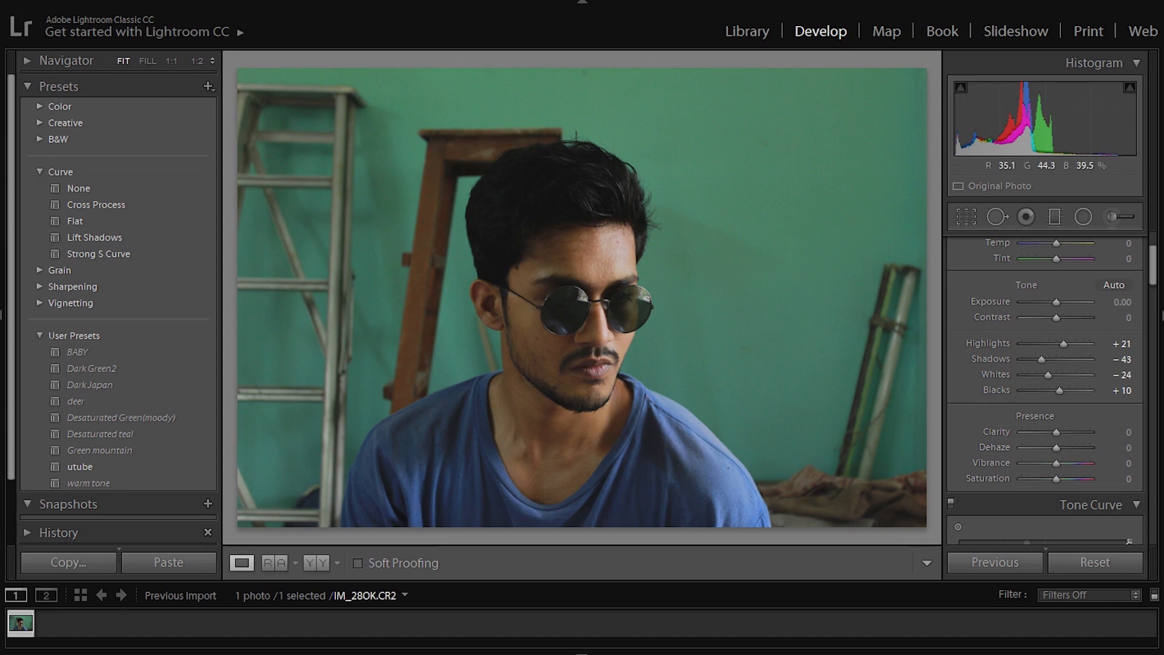
Soften the skin texture in the portrait by setting Clarity to -15.
click(586, 271)
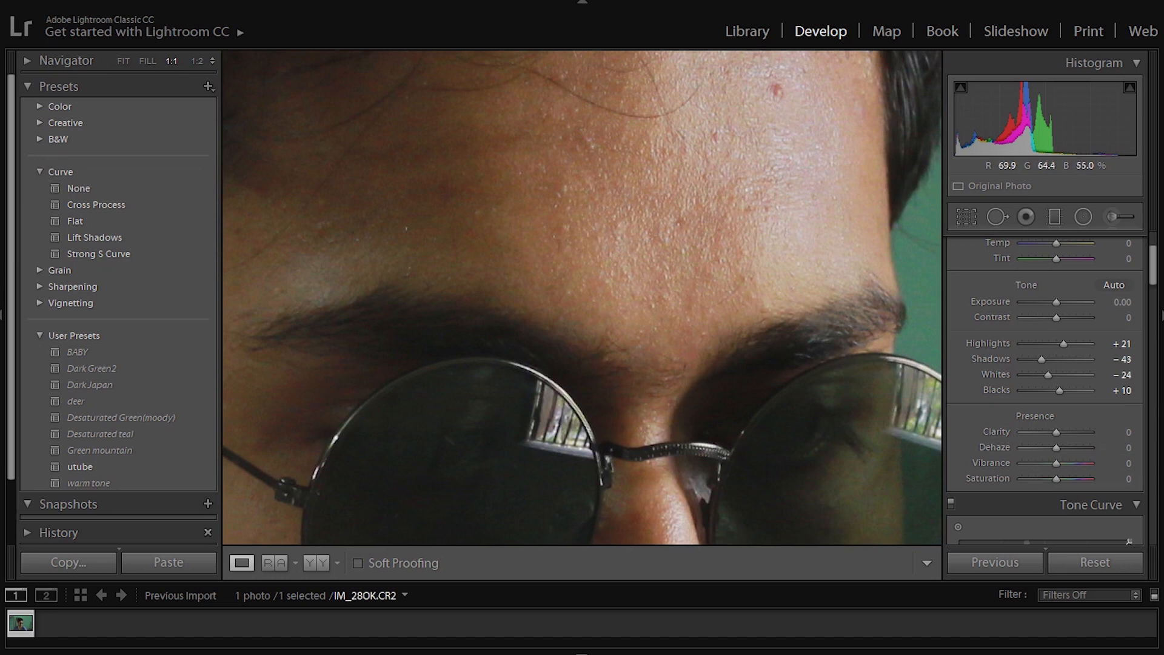
drag(388, 230, 288, 240)
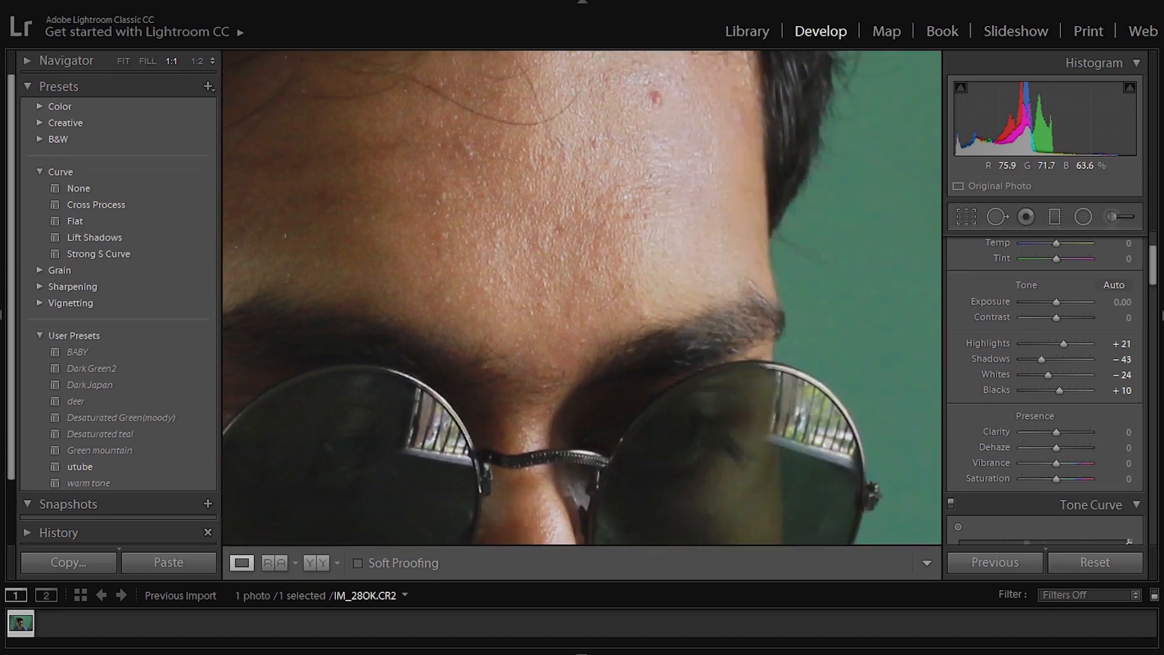
click(642, 258)
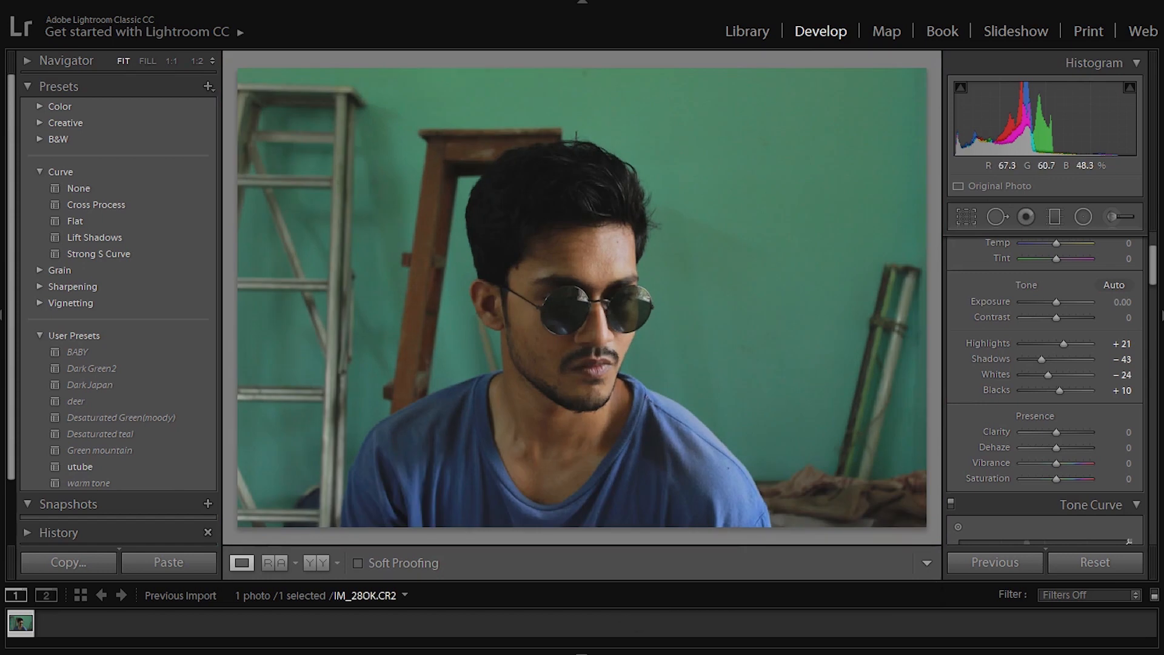
click(605, 255)
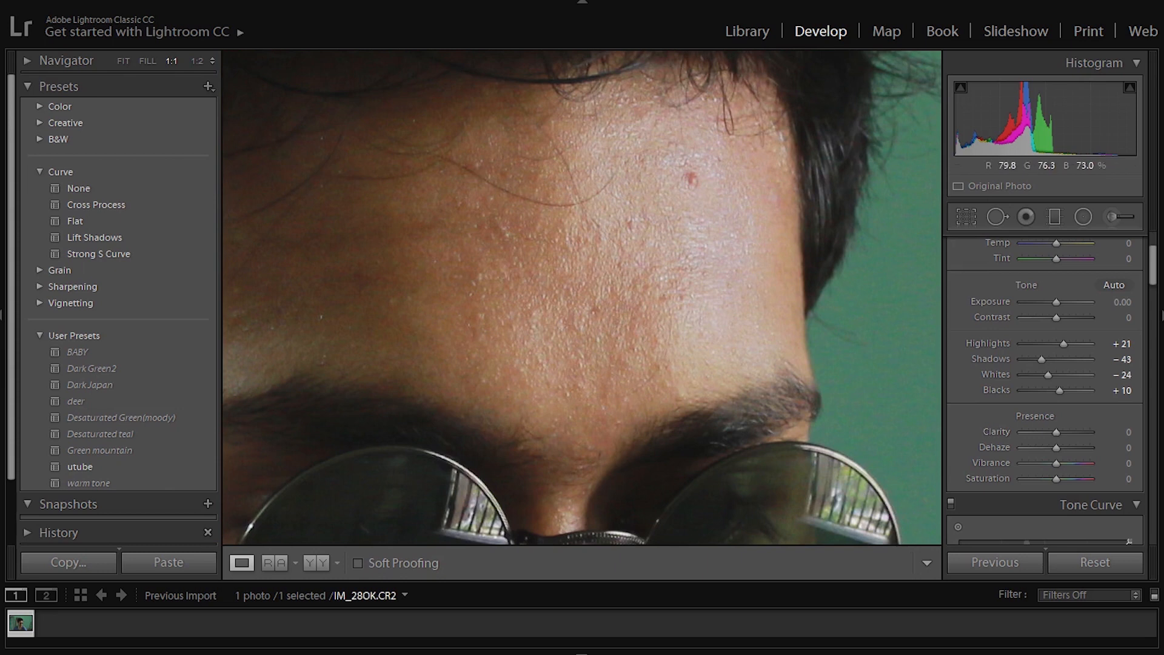
drag(1056, 432, 1051, 432)
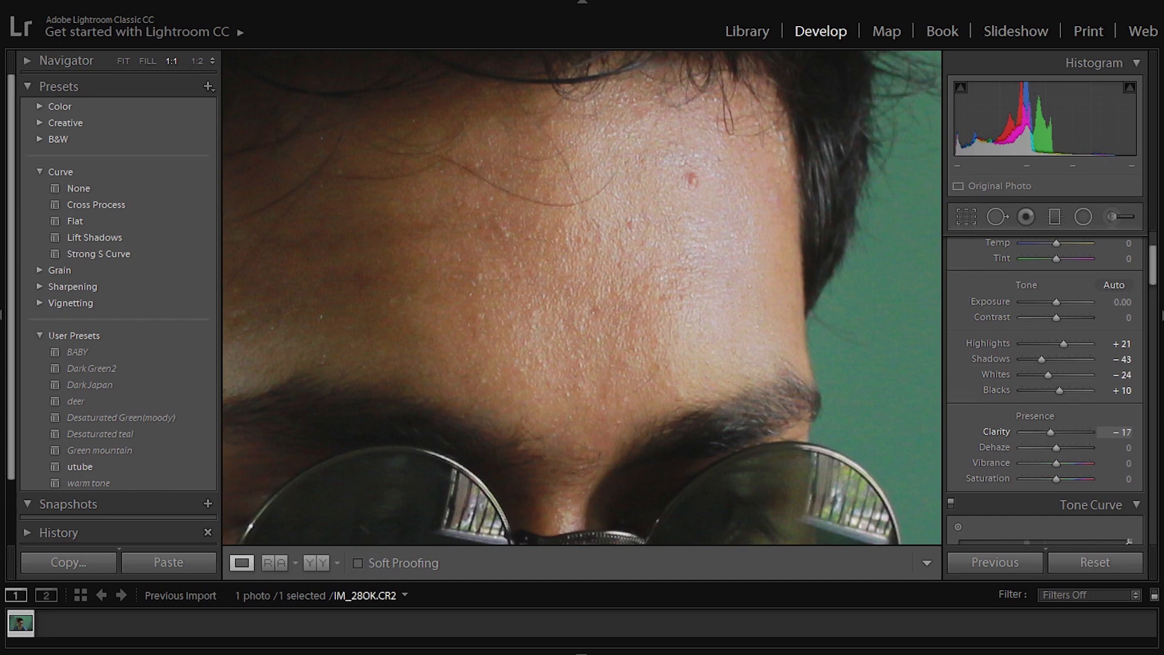
click(1122, 432)
text(-15)
key(Return)
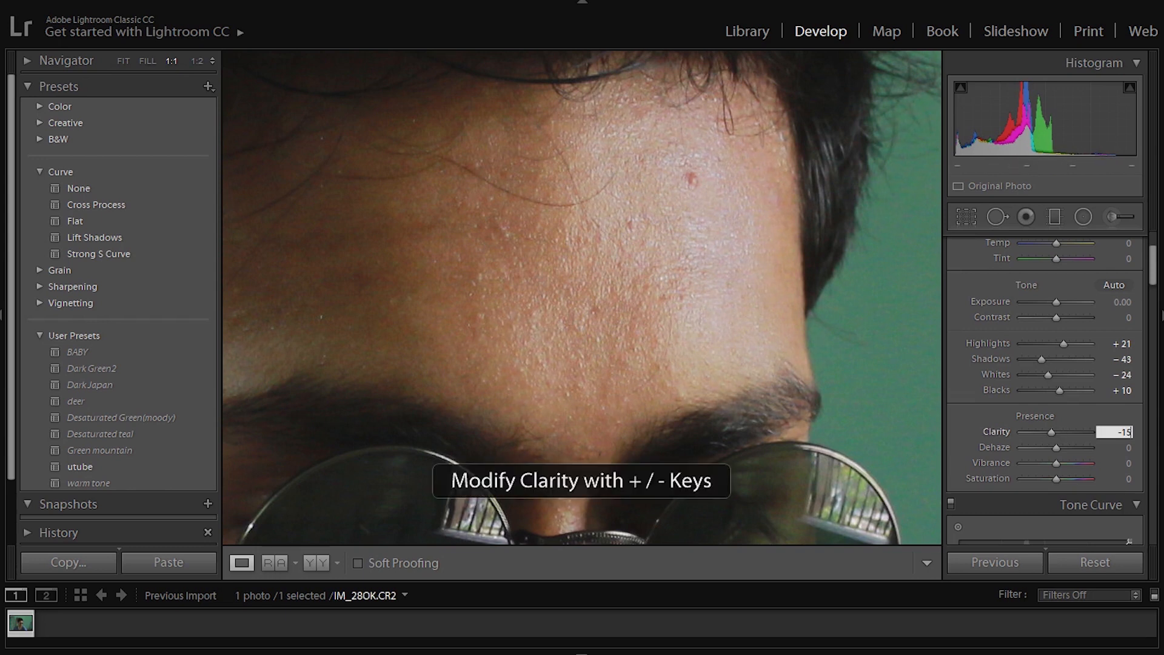
click(728, 334)
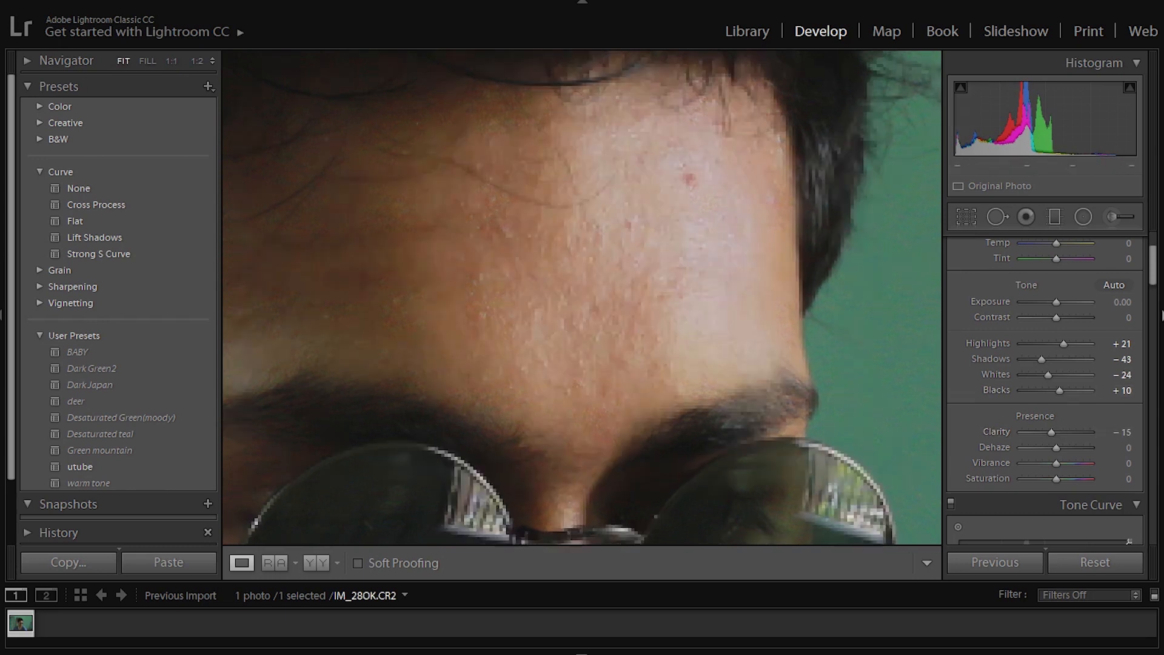
Raise the photo's Vibrance slightly.
key(comma)
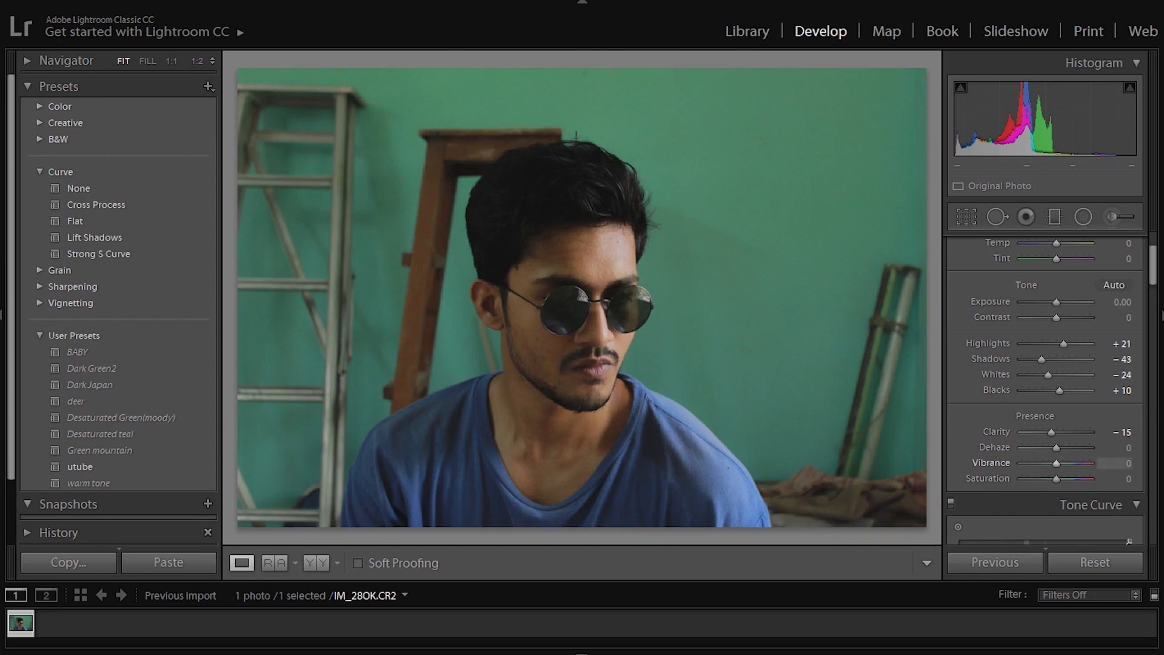
key(equal)
key(equal)
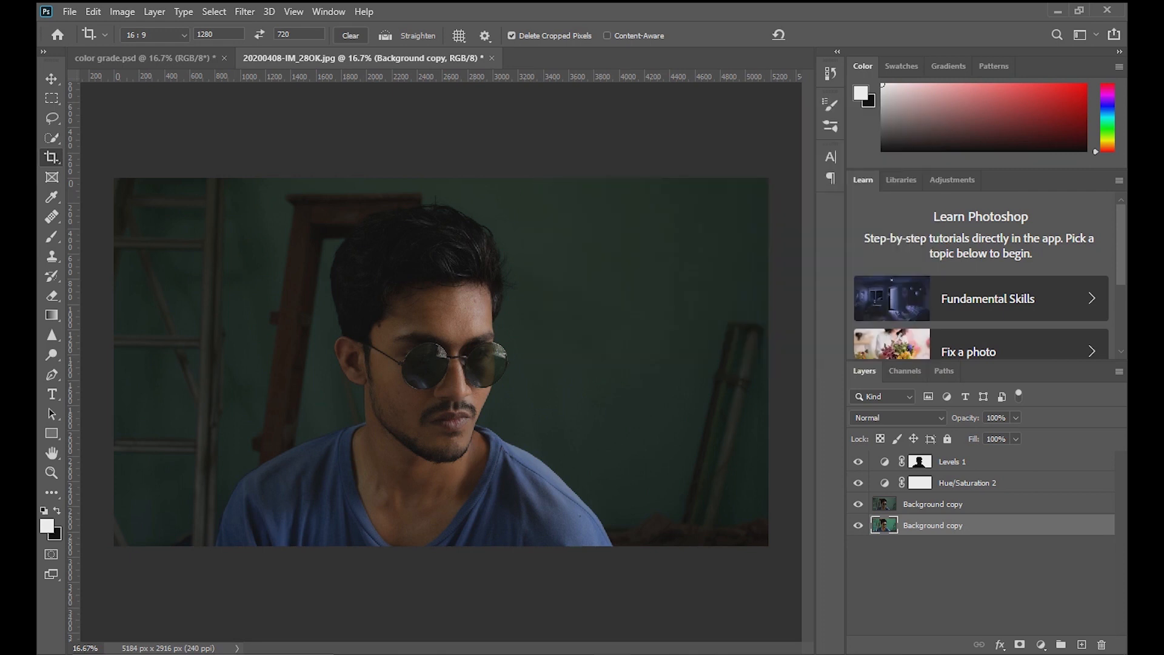
In Photoshop, compare the image with and without the Levels 1 layer, and group that layer with Hue/Saturation 2.
click(983, 461)
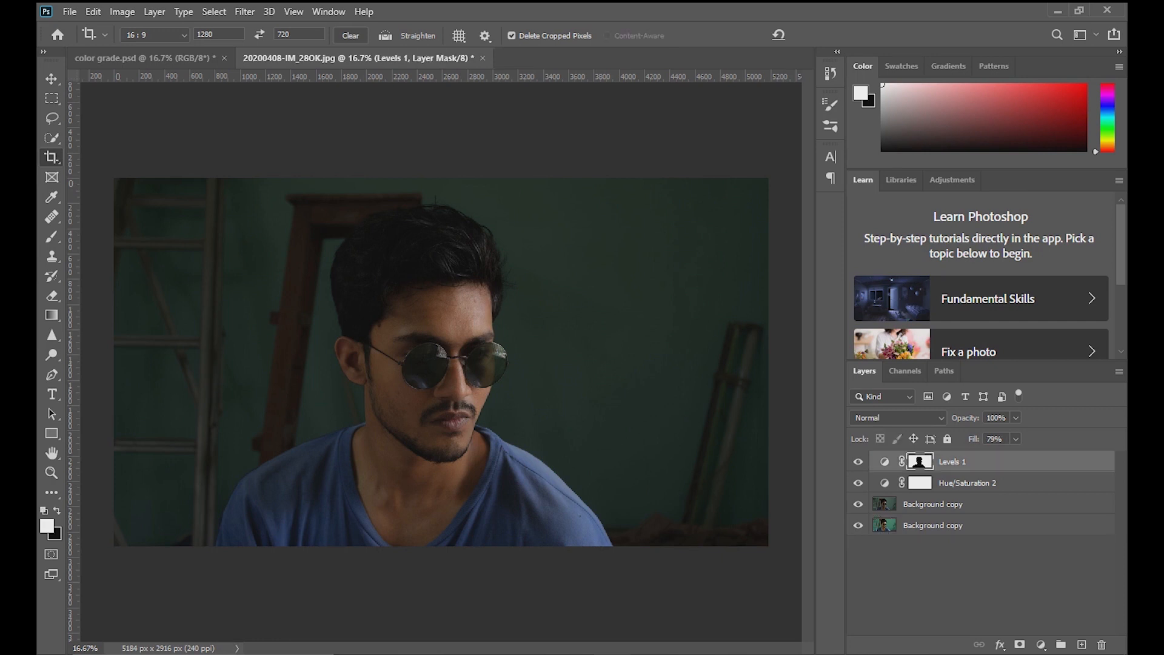
click(858, 462)
click(858, 461)
click(858, 462)
click(858, 462)
ctrl+click(982, 483)
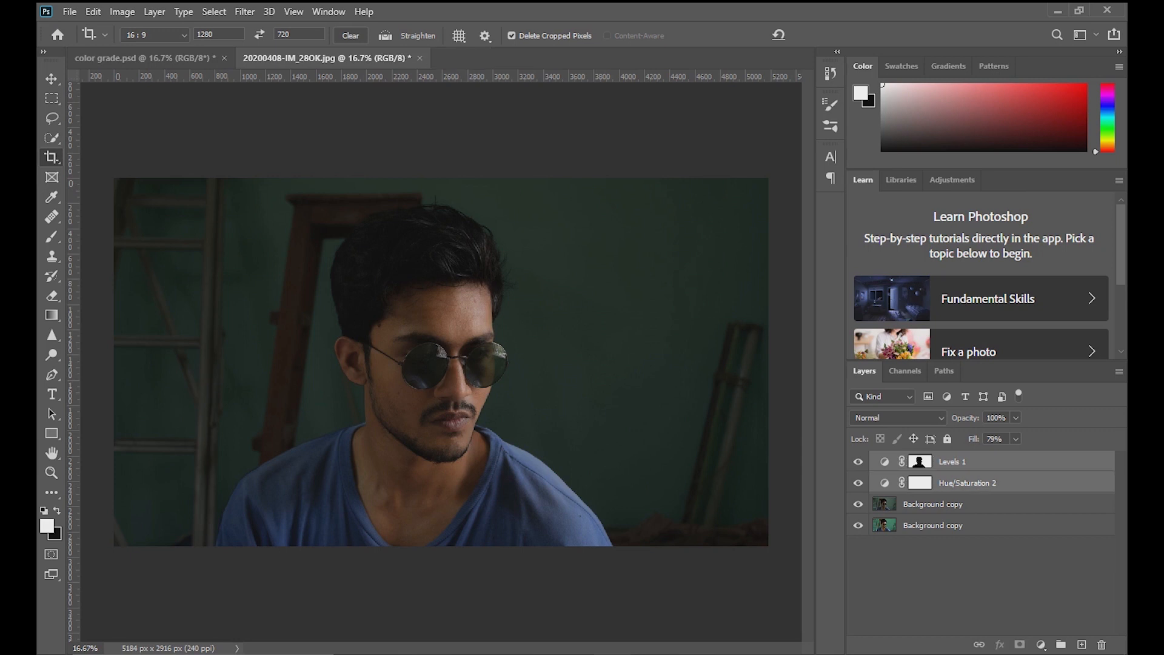
key(ctrl+g)
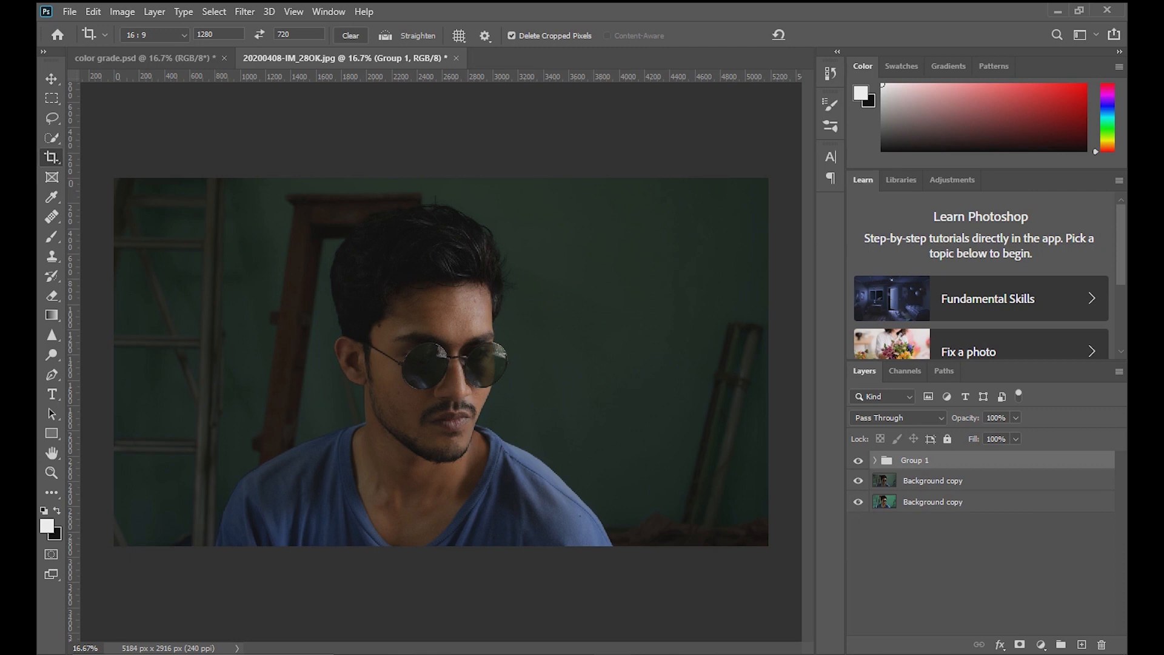
Toggle the visibility of Group 1 and the Background copy layer beneath it to compare their effect.
click(858, 461)
click(859, 461)
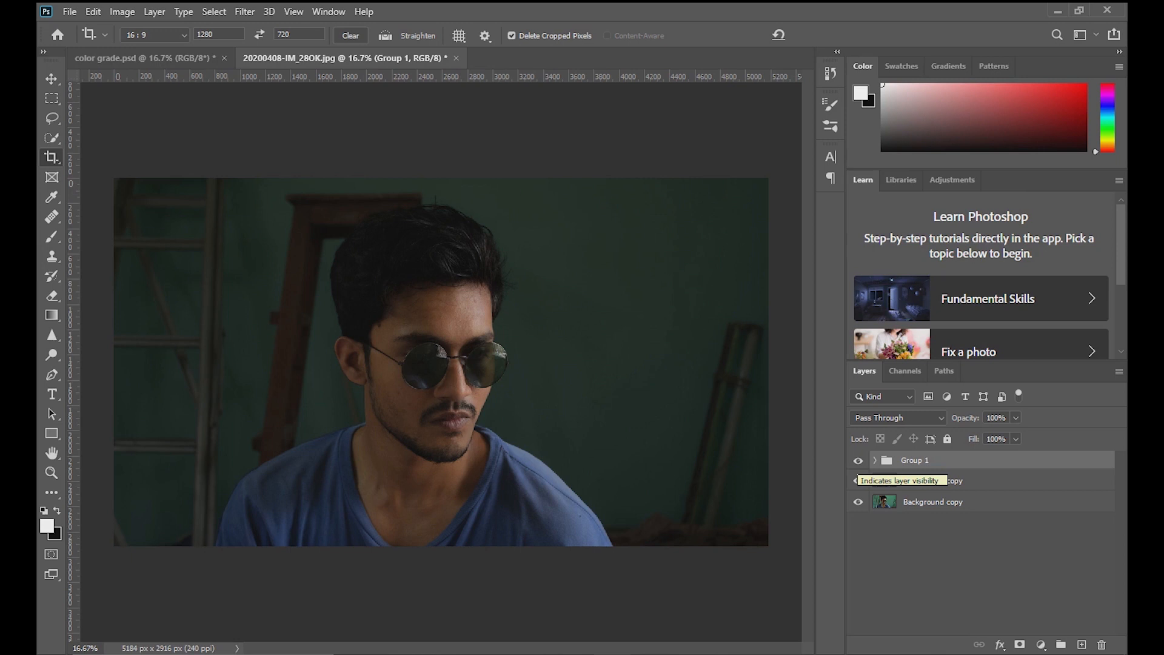
click(859, 480)
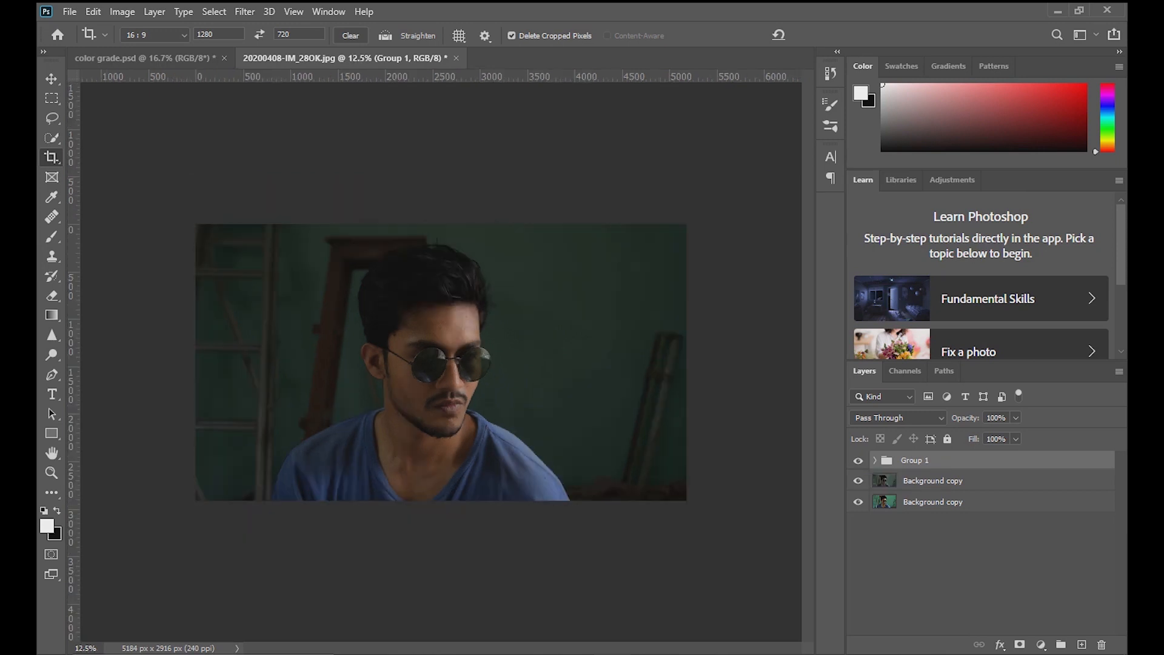
click(858, 480)
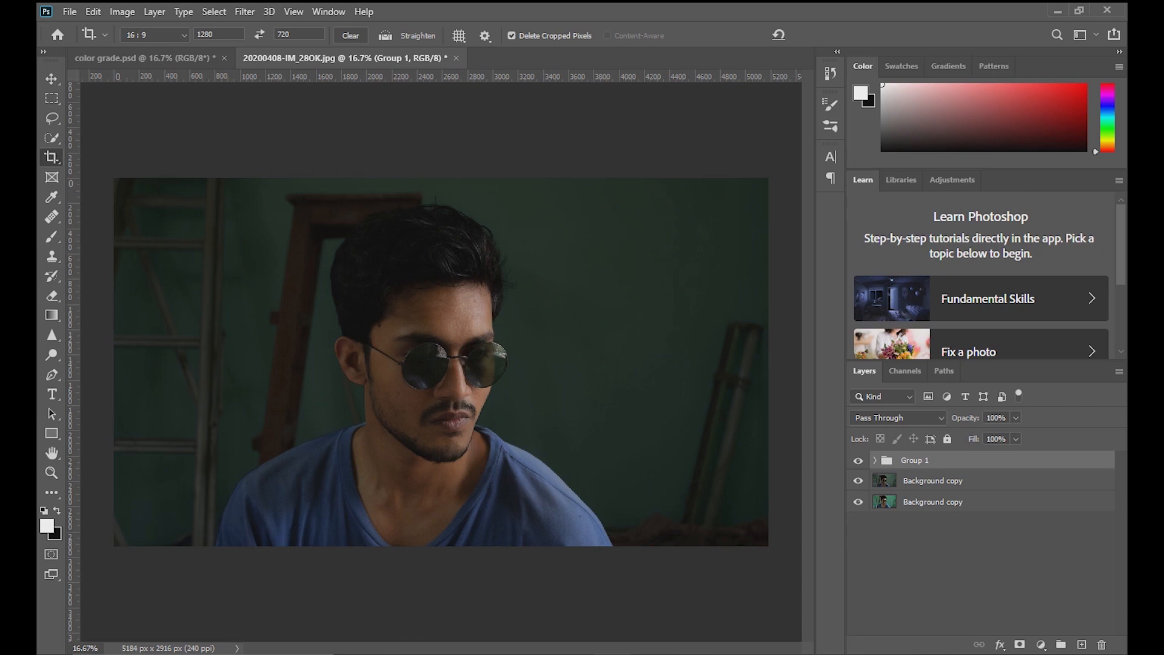
Add a Solid Color fill layer in dark blue #070137 above Group 1.
click(1041, 645)
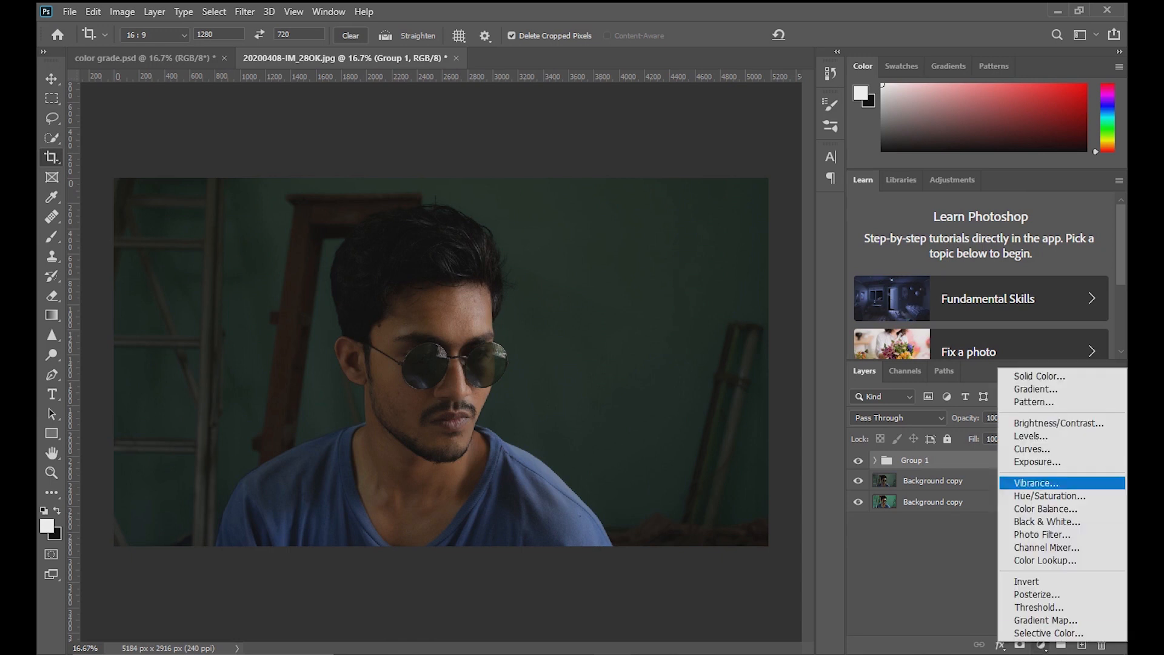
click(1039, 376)
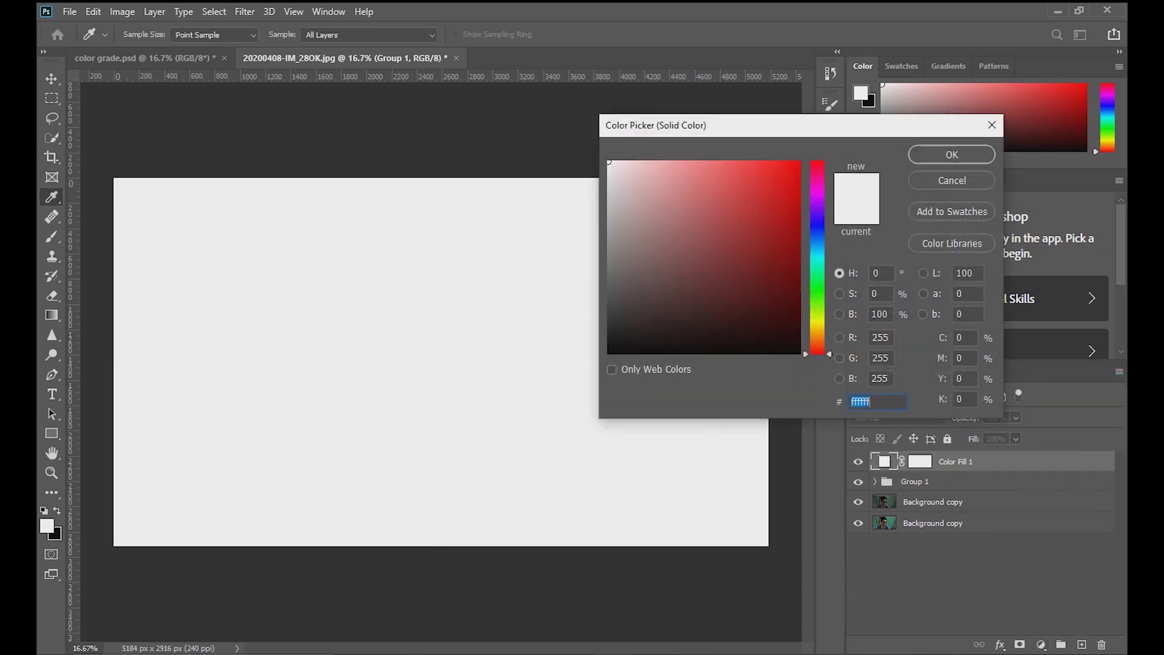
drag(817, 226, 817, 222)
text(0e0459)
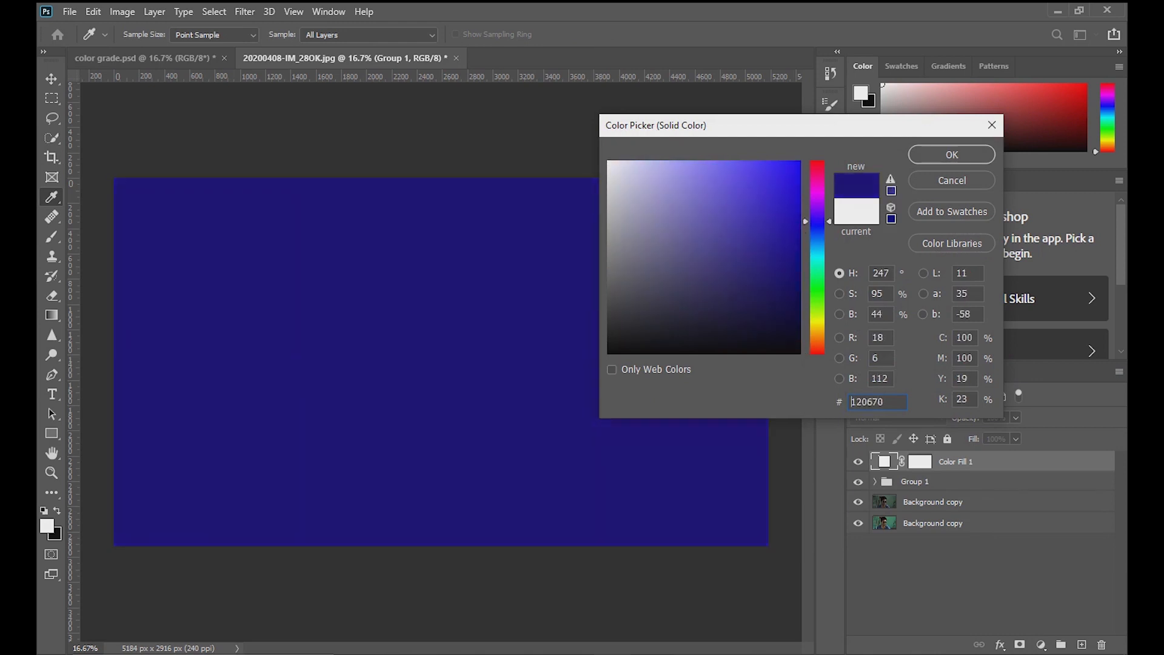
drag(793, 286, 798, 312)
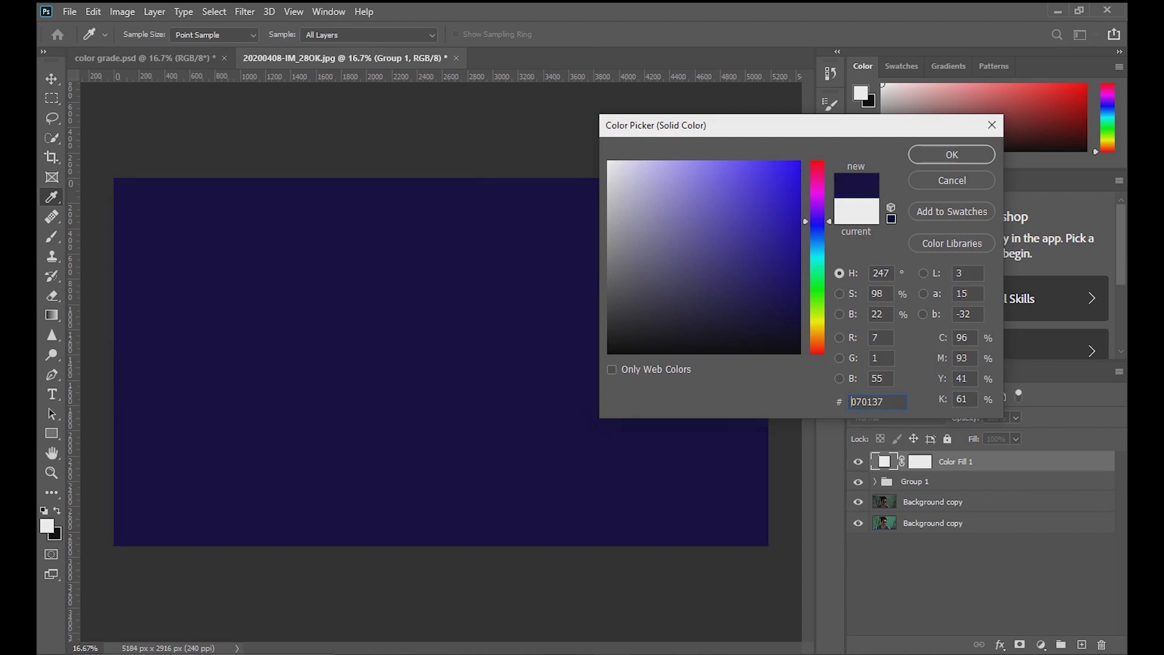
key(c)
key(Return)
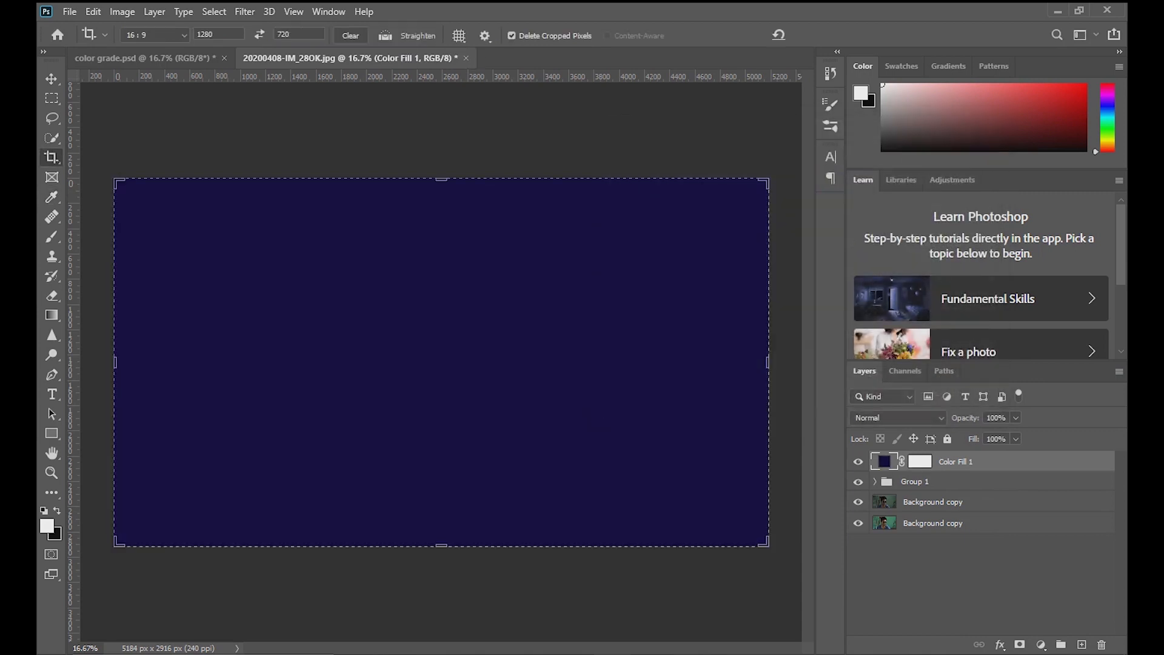
Leave cropping for the Move tool and set the Color Fill 1 layer's opacity to 51%.
click(707, 389)
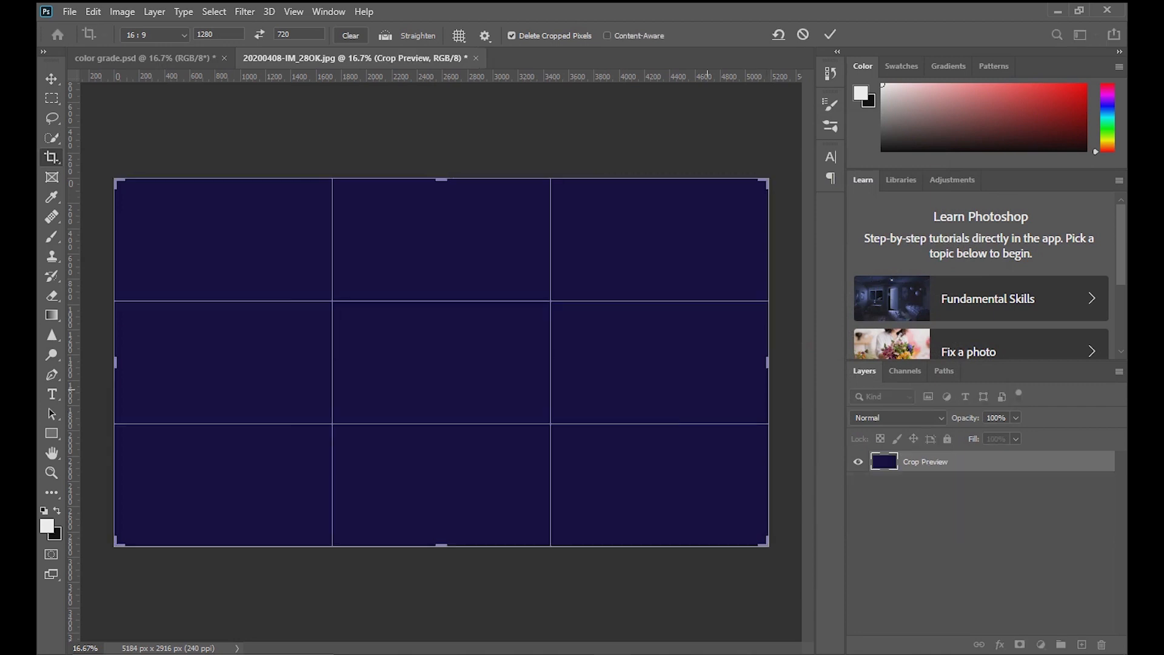
click(50, 79)
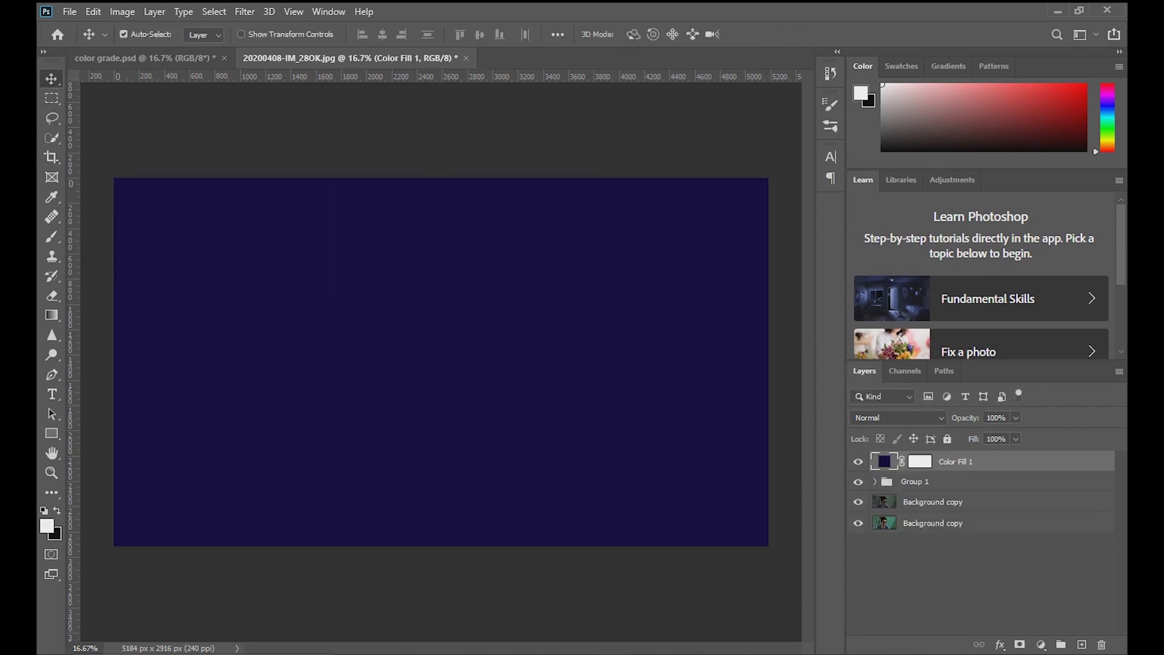
drag(965, 417, 936, 418)
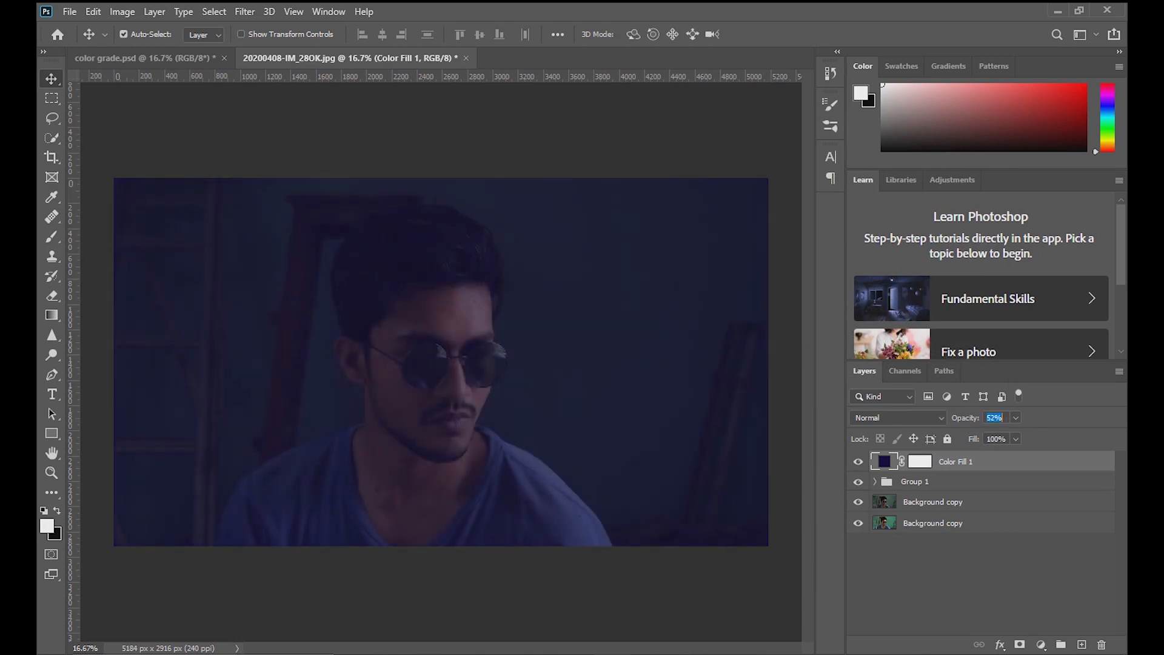
key(Return)
In the blending options of Color Fill 1, split the Underlying Layer highlight limit of Blend If to 57 / 127.
double_click(1025, 461)
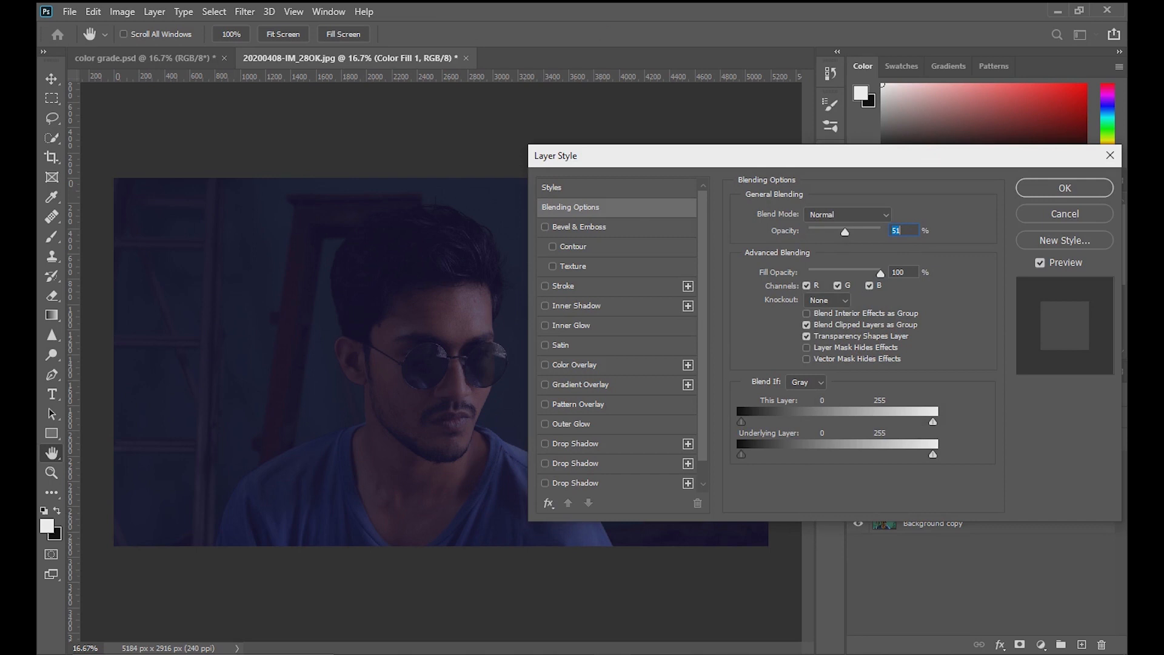
drag(788, 156, 830, 155)
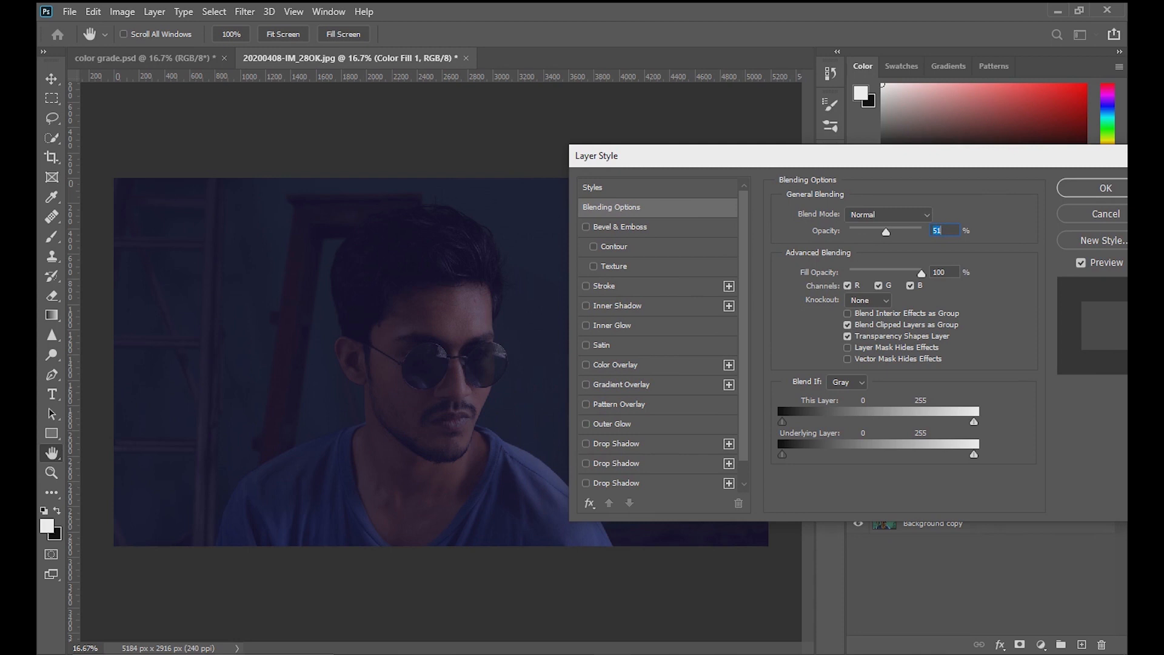
drag(974, 454, 850, 455)
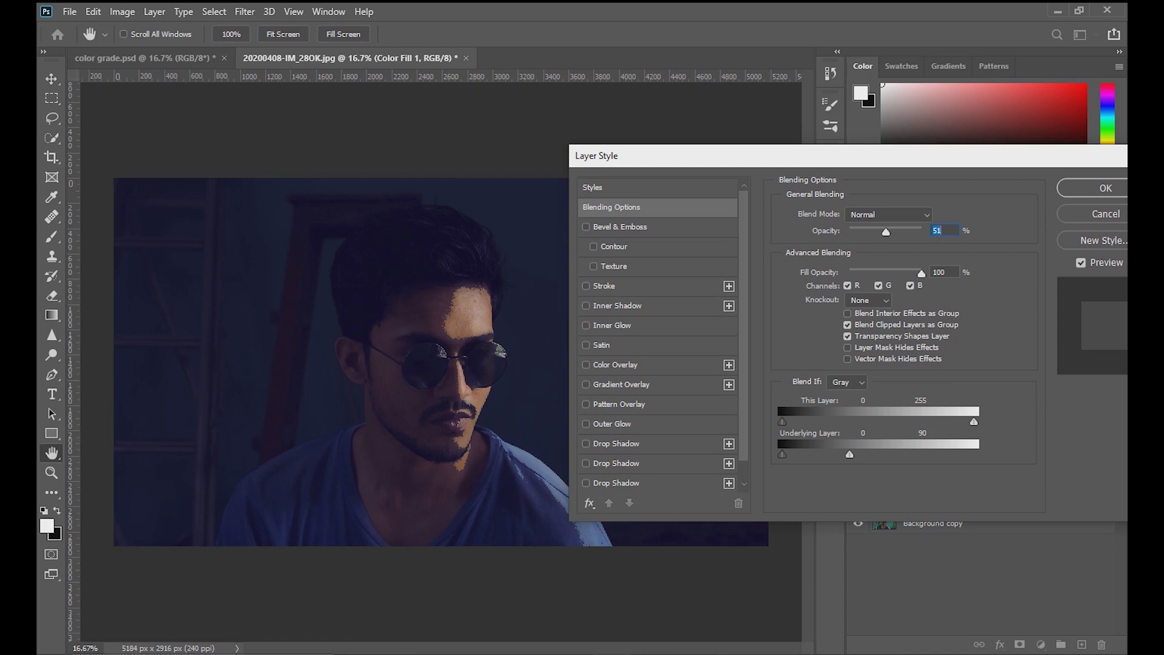
drag(850, 454, 880, 454)
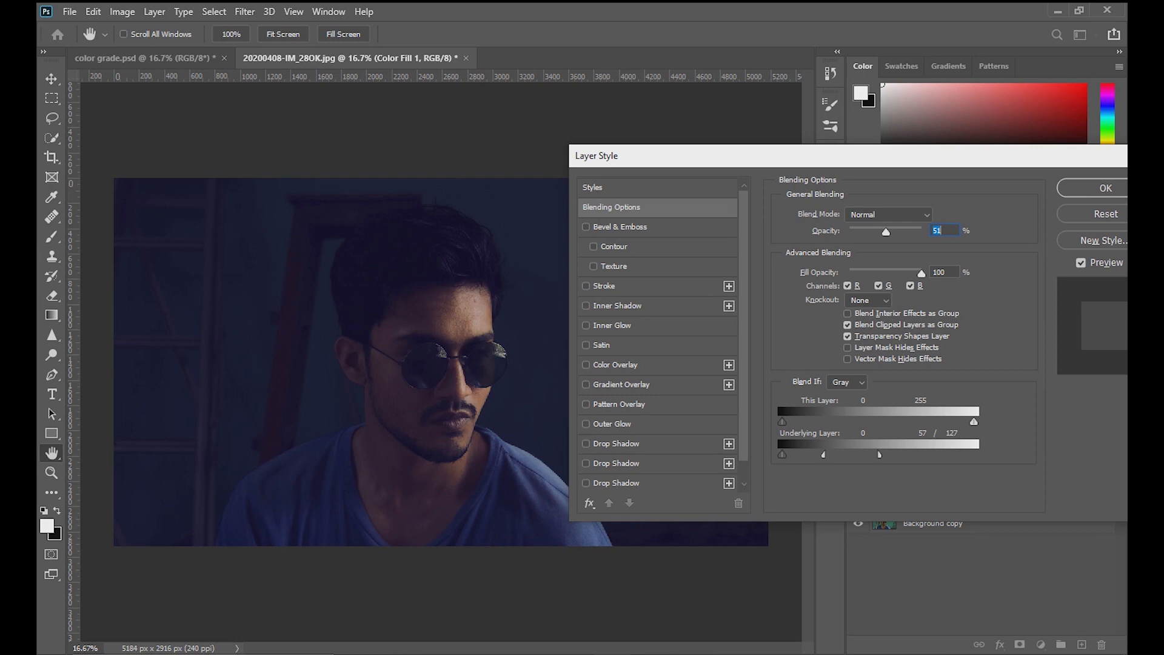
click(1105, 188)
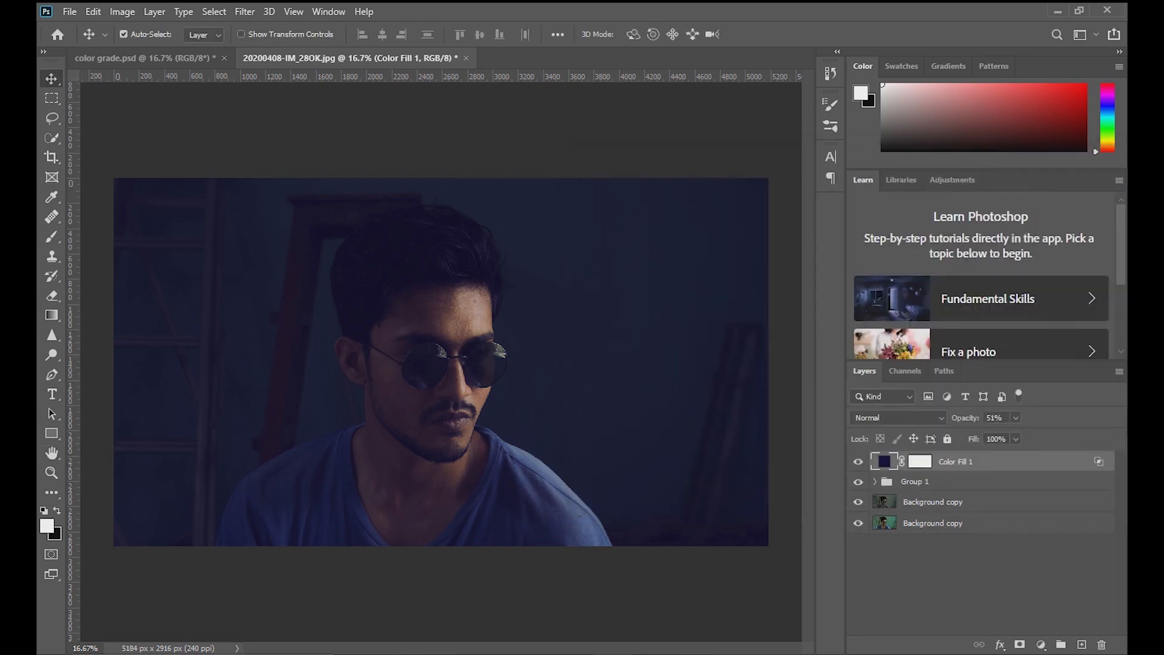
Choose Normal as the blend mode of the Color Fill 1 layer.
key(ctrl+minus)
key(ctrl+plus)
key(ctrl+plus)
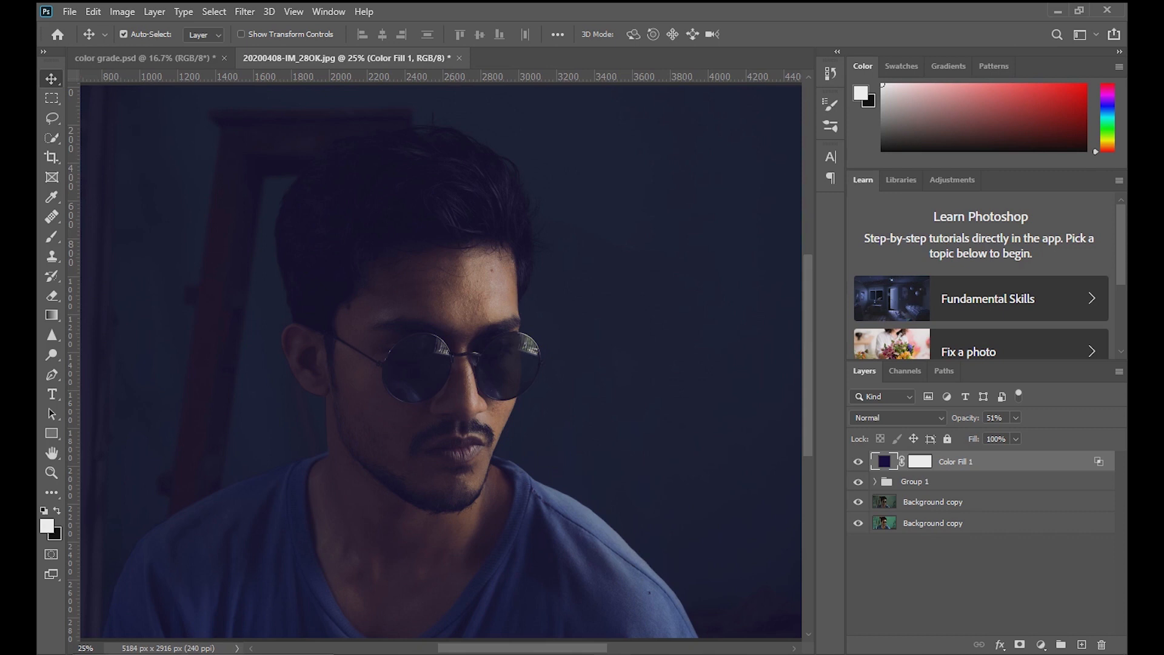
click(897, 417)
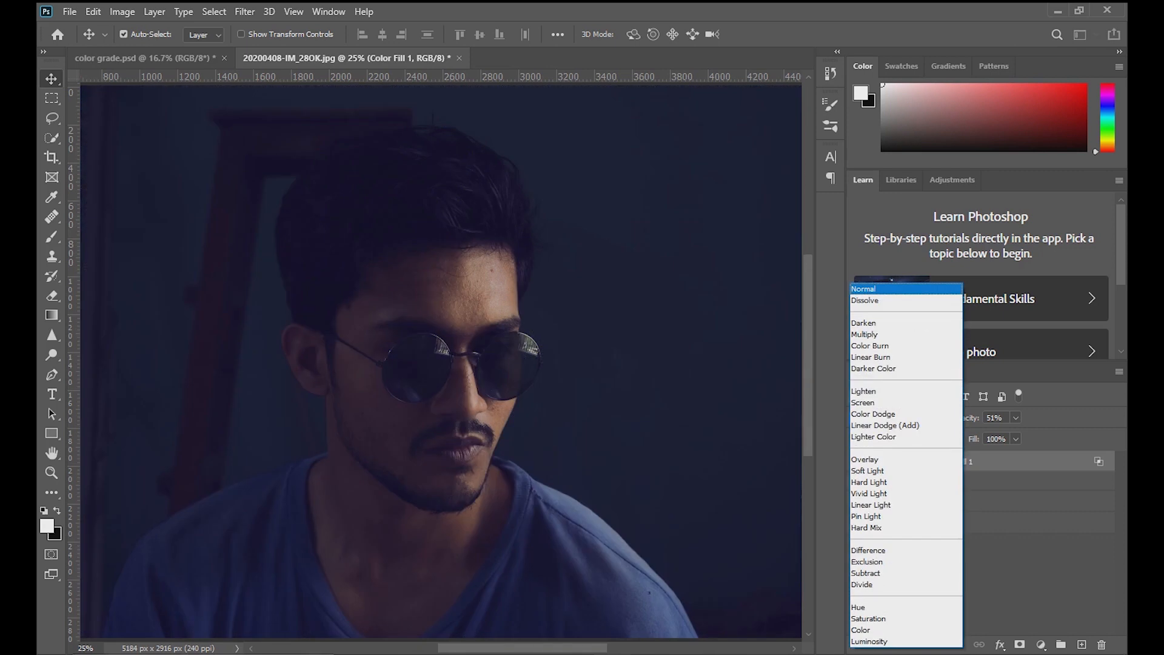
click(864, 289)
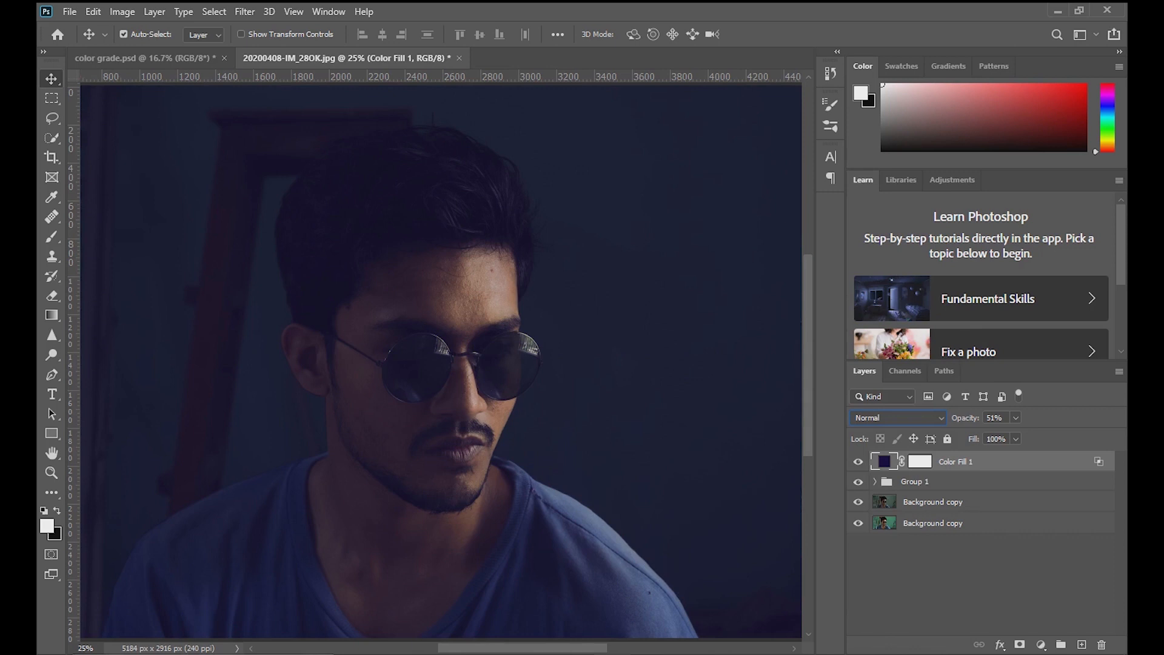
Add a Solid Color fill layer in mustard yellow #a18f3a above the Color Fill 1 layer.
key(ctrl+minus)
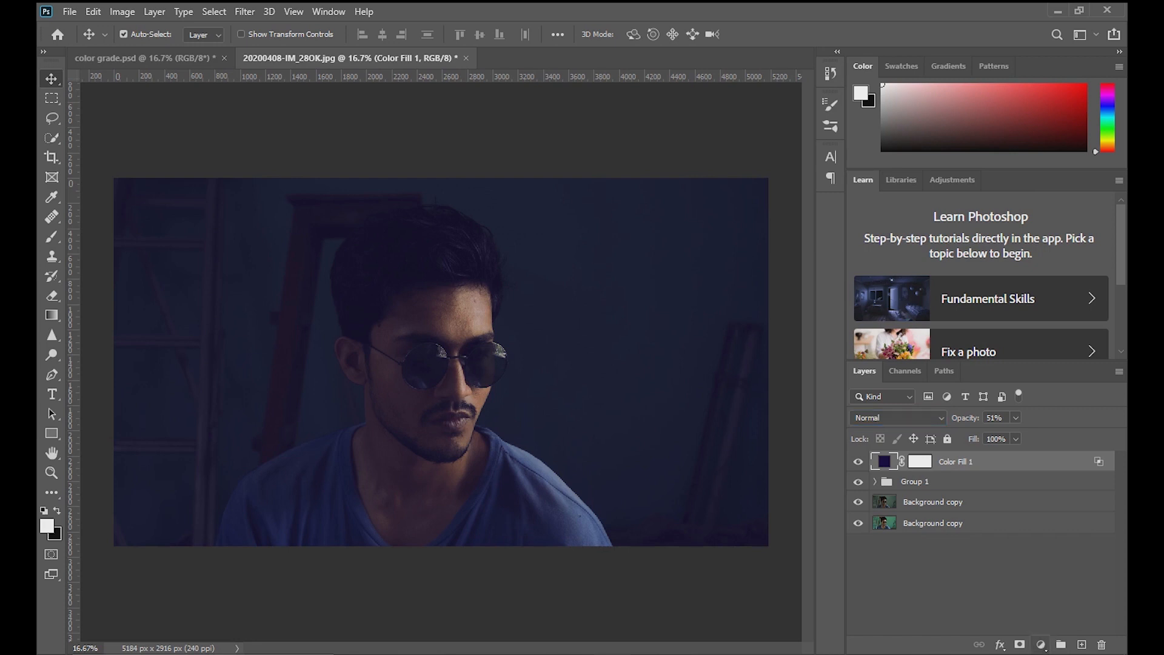
click(1041, 645)
click(1039, 377)
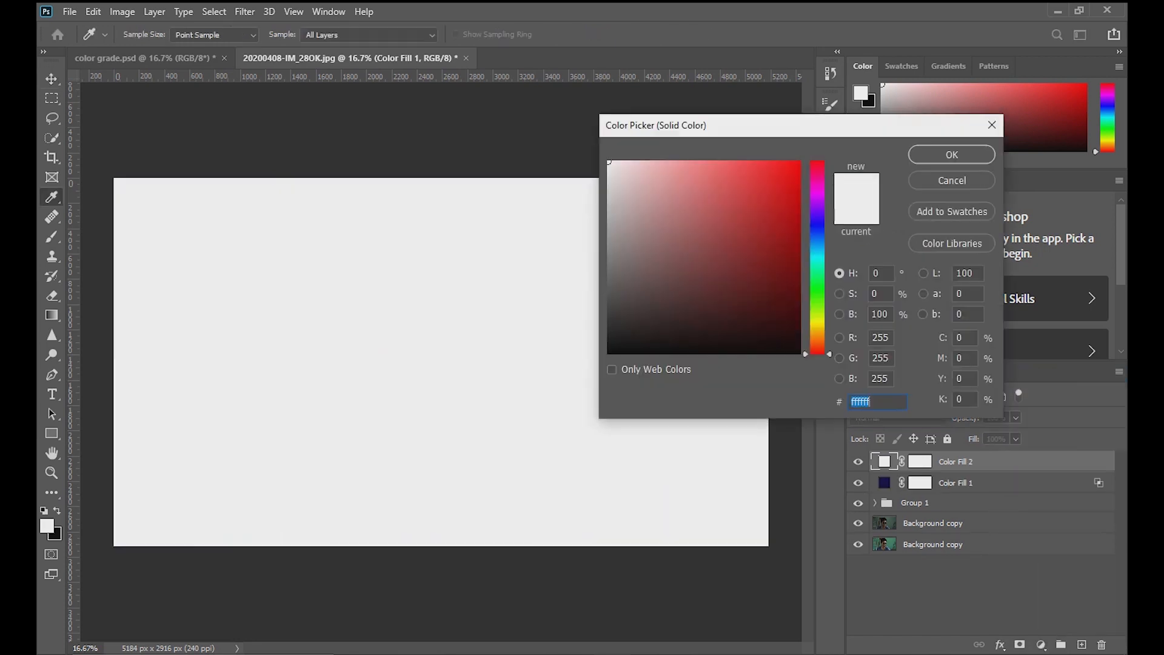
drag(817, 354, 817, 327)
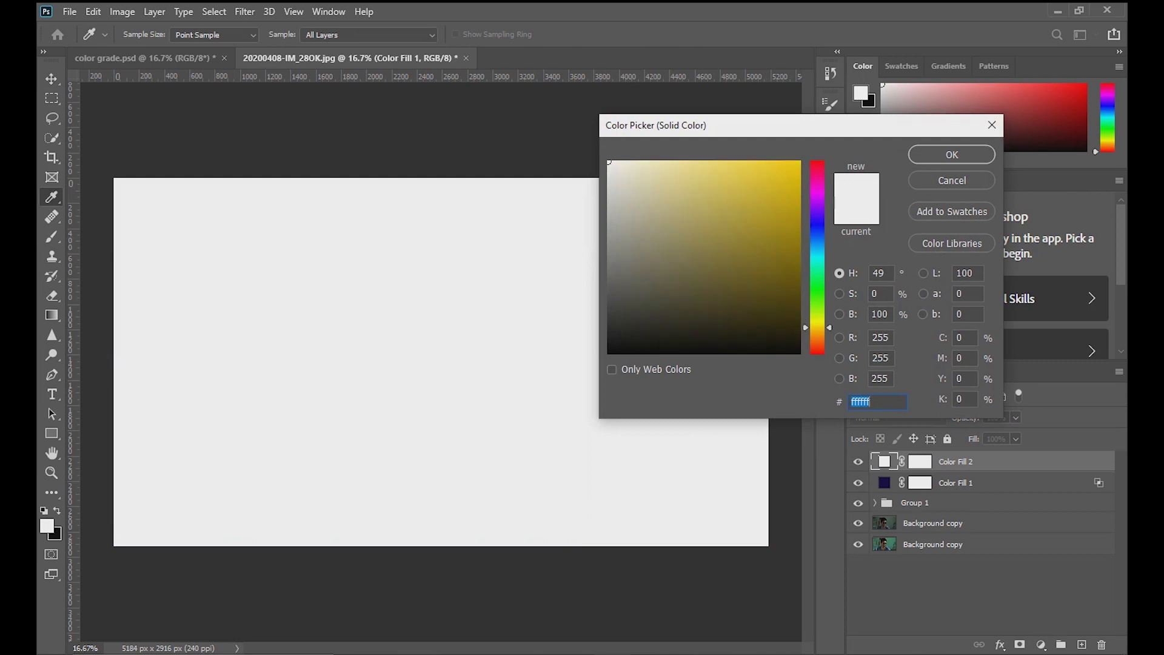
click(748, 232)
drag(747, 232, 731, 232)
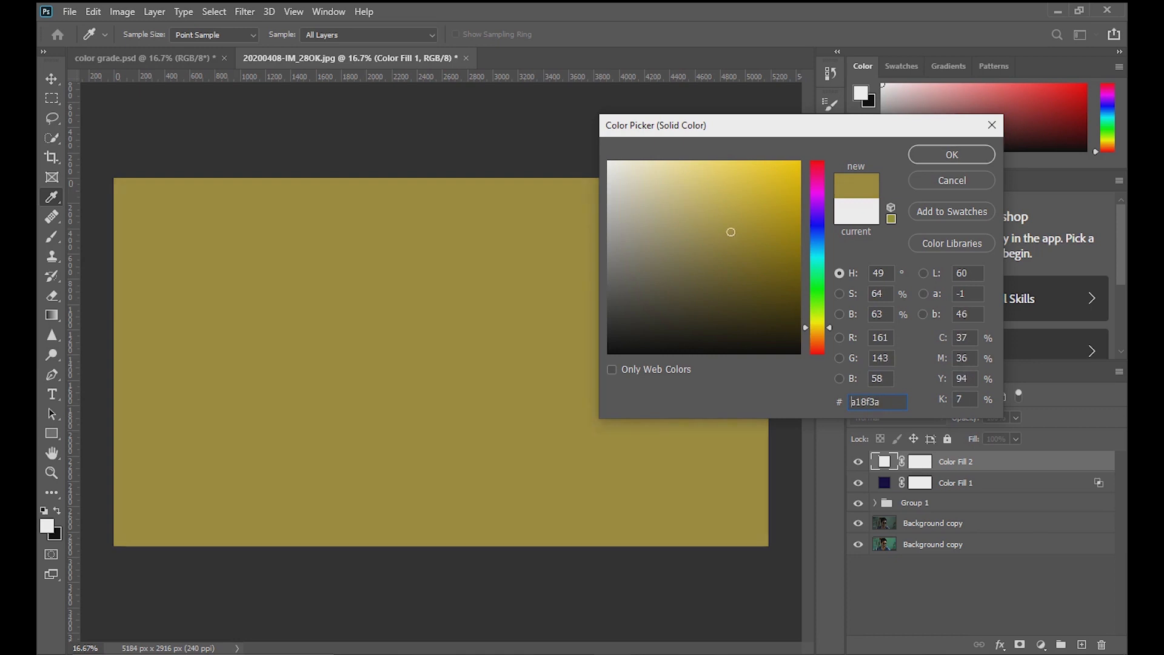
key(Return)
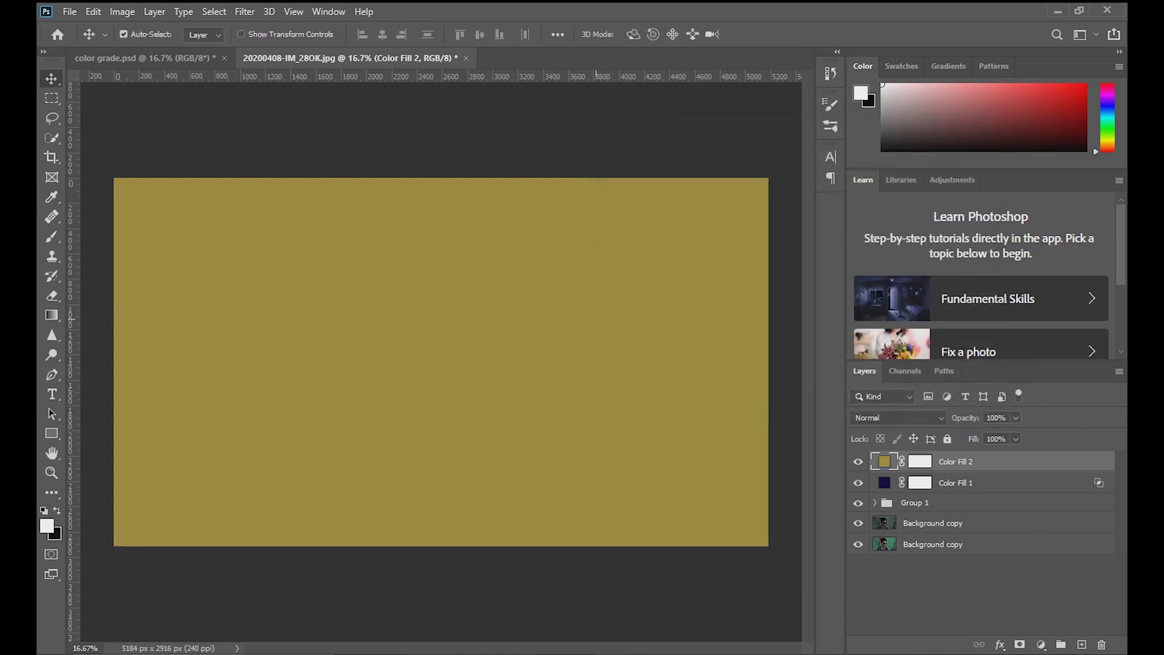
Lower the opacity of the Color Fill 2 layer to 44%.
key(6)
key(6)
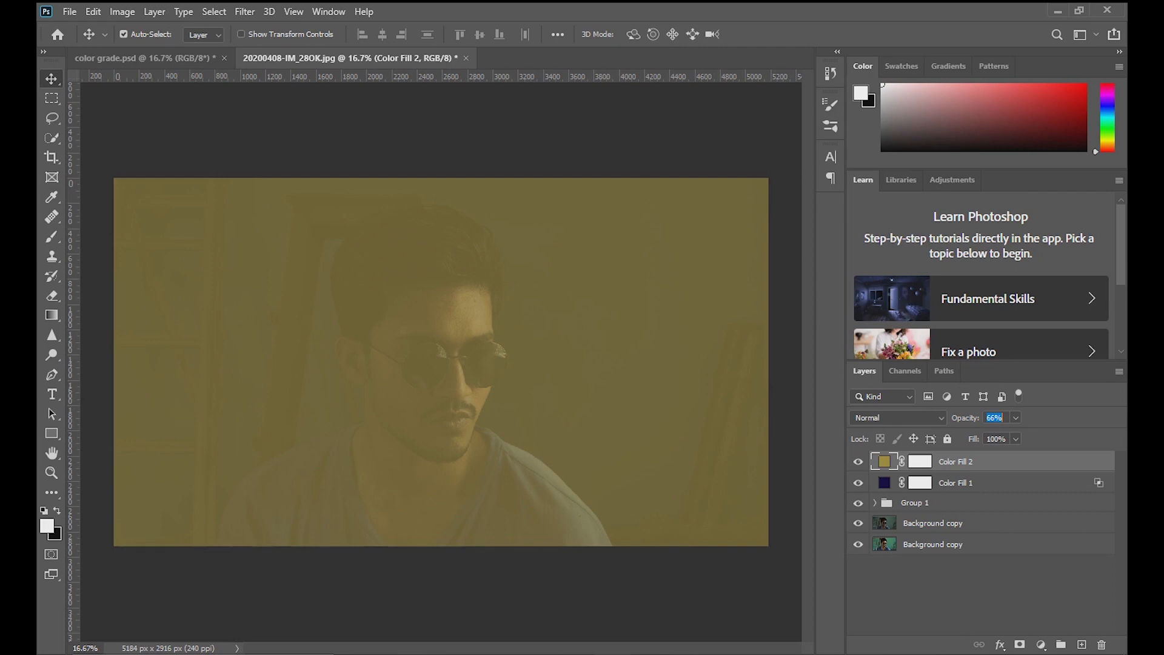
key(Down)
key(Down)
key(Down)
key(Down)
key(Down)
key(Down)
key(Down)
key(Down)
key(Down)
key(Down)
key(Down)
key(Down)
key(Down)
key(Down)
key(Down)
key(Down)
key(Down)
key(Down)
key(Down)
key(Down)
key(Down)
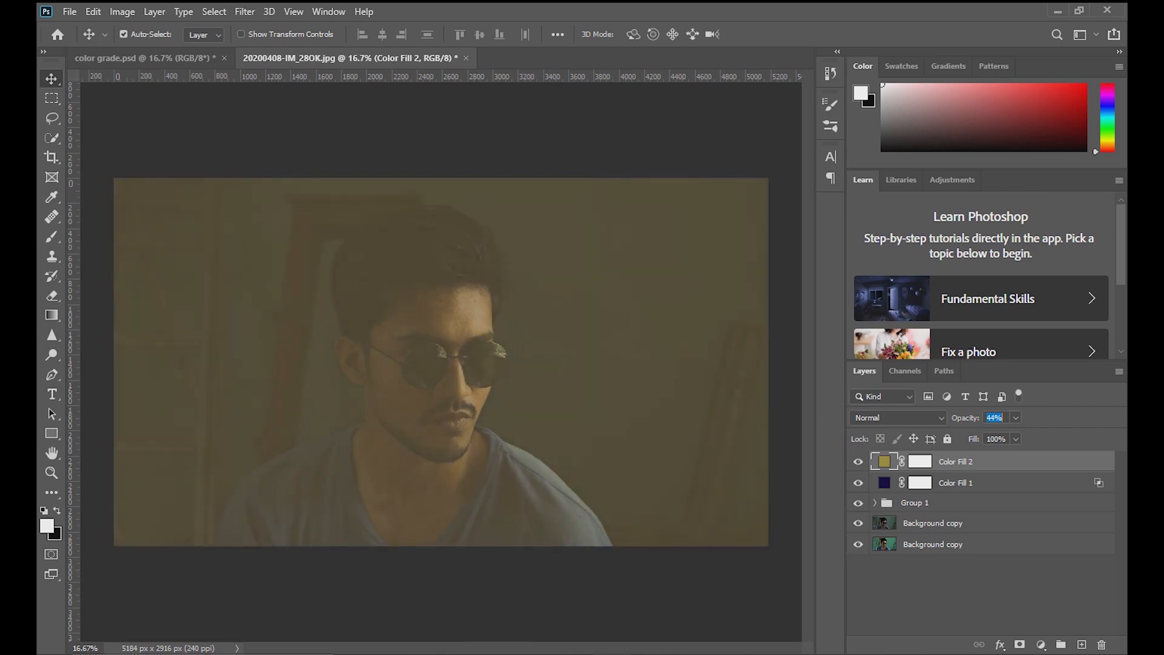
key(Return)
In the blending options of Color Fill 2, raise and split the Underlying Layer shadow limit of Blend If for a soft transition.
double_click(1031, 461)
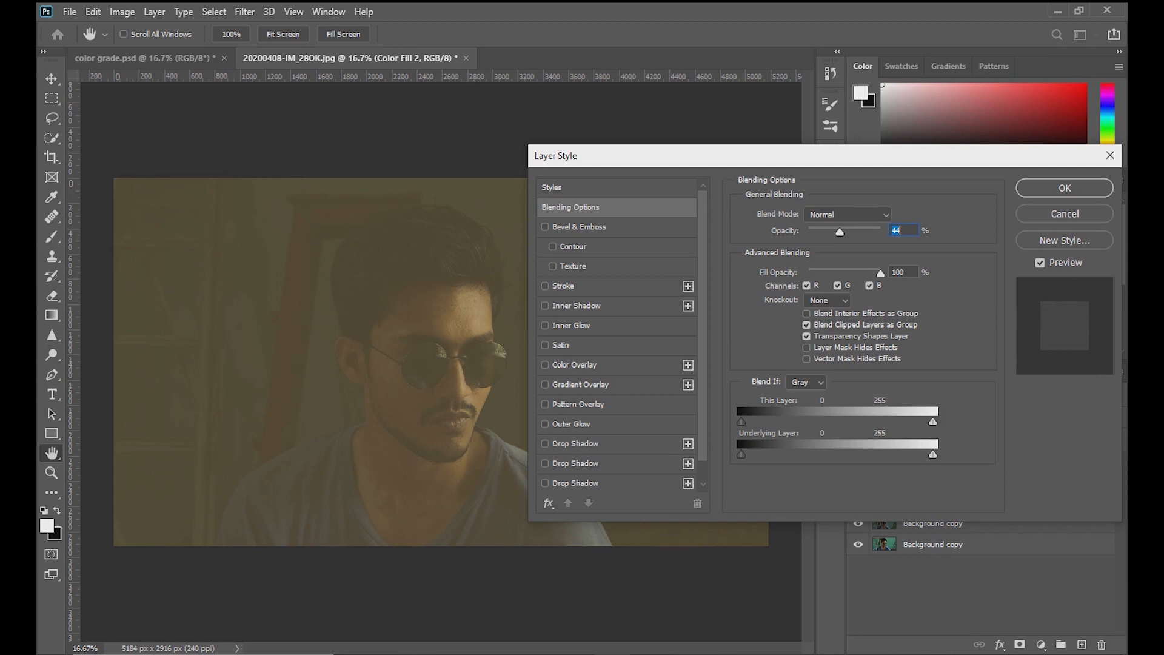
drag(742, 454, 773, 454)
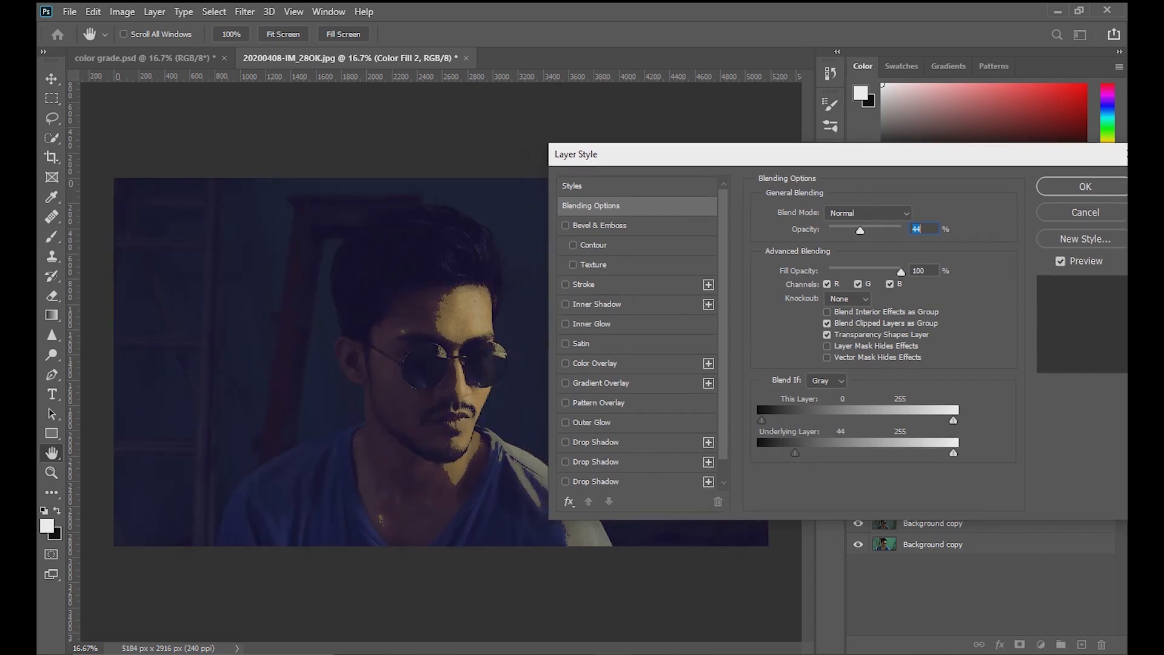
drag(789, 154, 840, 147)
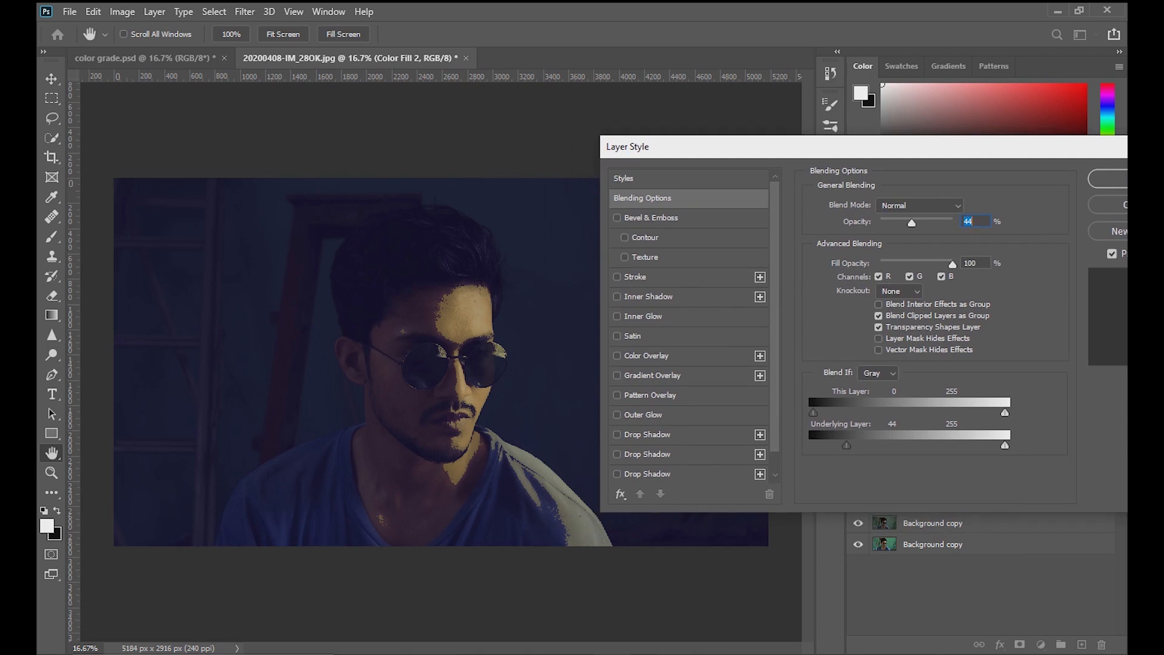
mouse_move(846, 445)
mouse_down()
mouse_move(895, 445)
mouse_move(829, 446)
mouse_up()
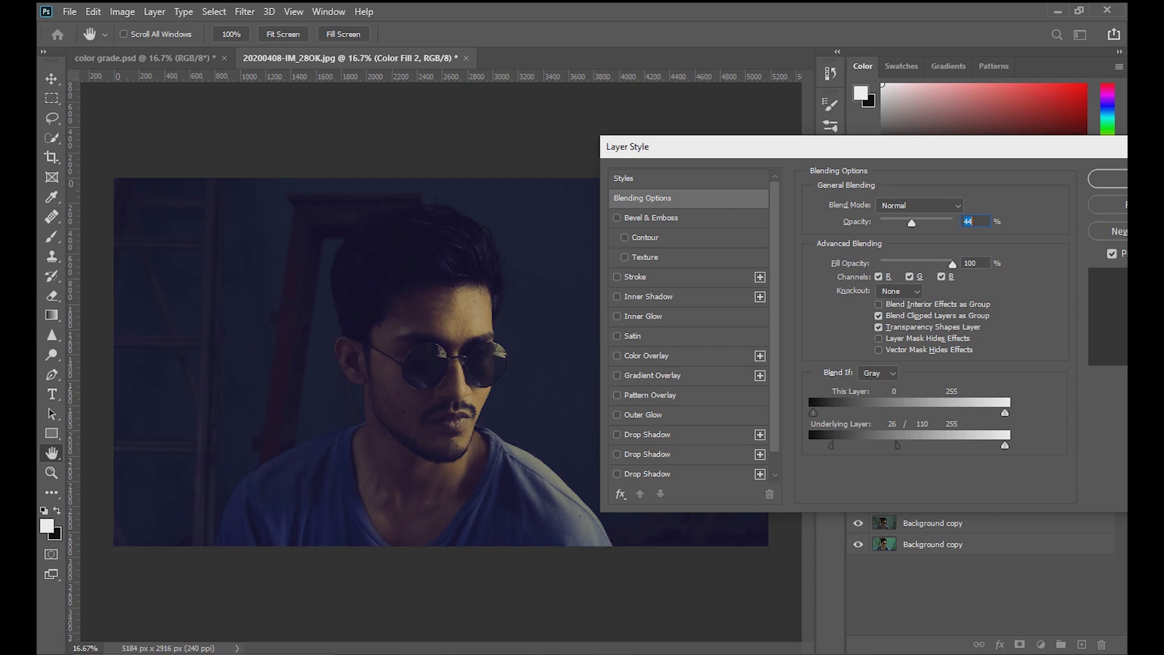
drag(897, 446, 891, 445)
drag(830, 445, 837, 445)
drag(899, 445, 927, 445)
key(Return)
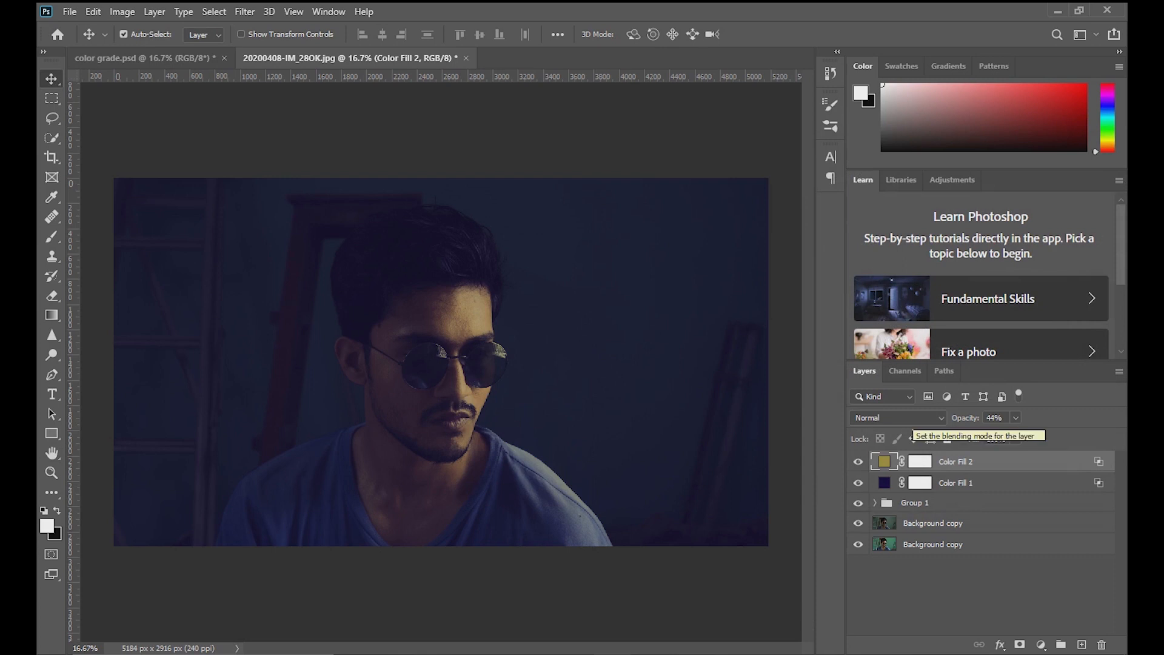
Try neighbouring blend modes on the Color Fill 2 layer and choose Color Dodge.
click(897, 418)
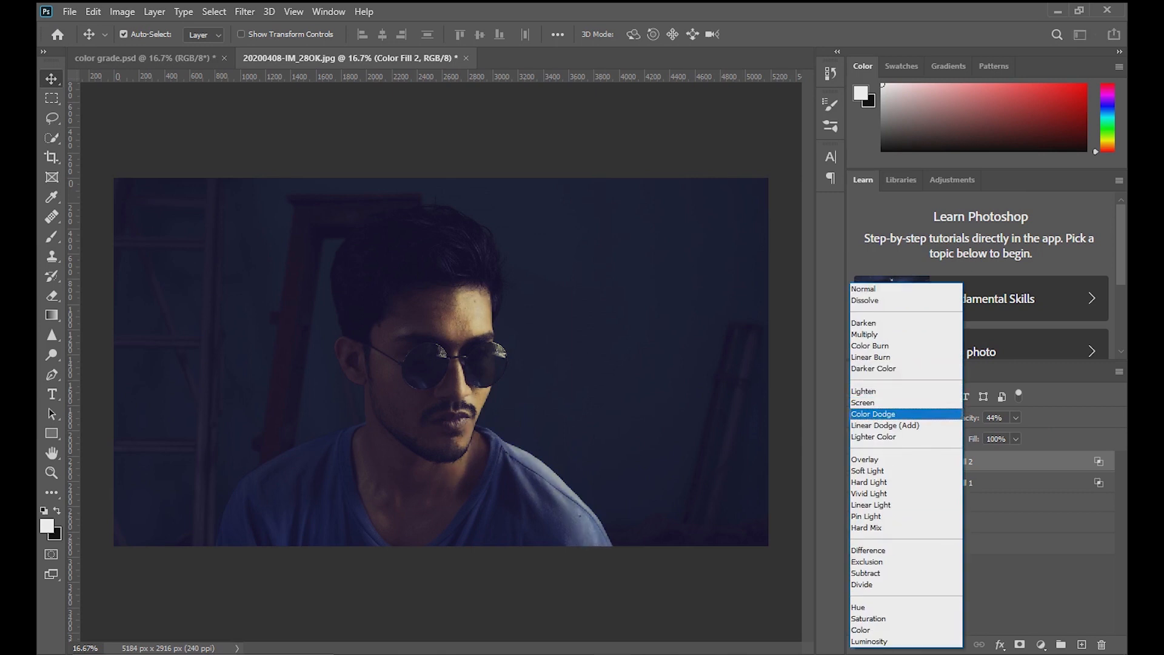
key(Down)
key(Down)
key(Up)
key(Up)
key(Up)
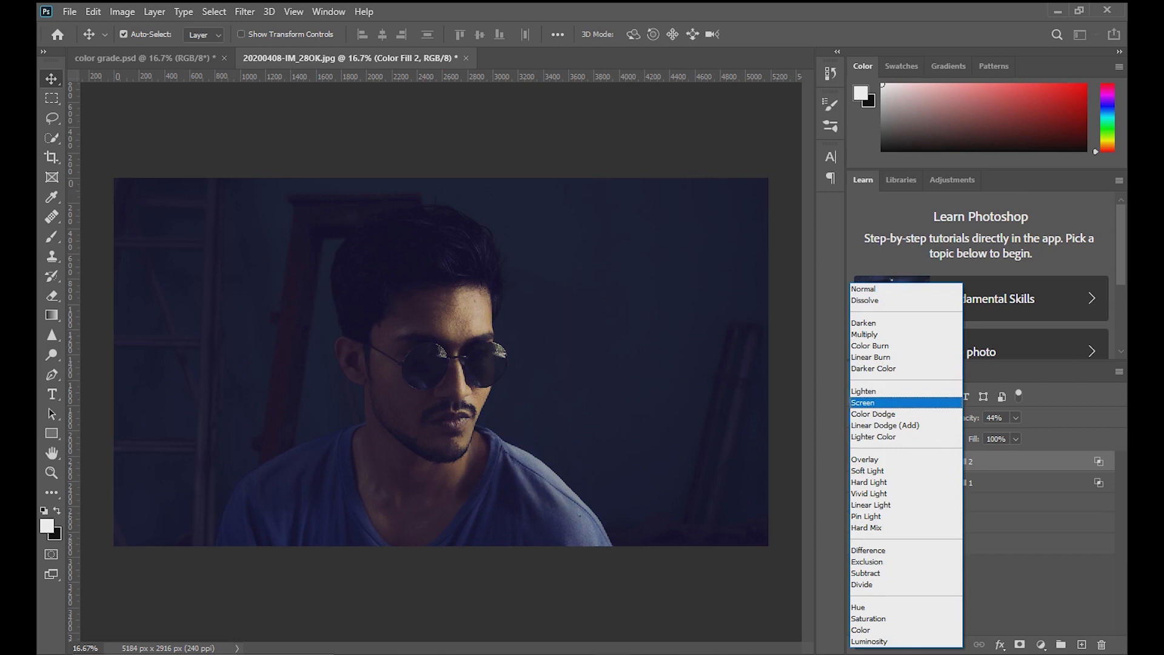
key(Down)
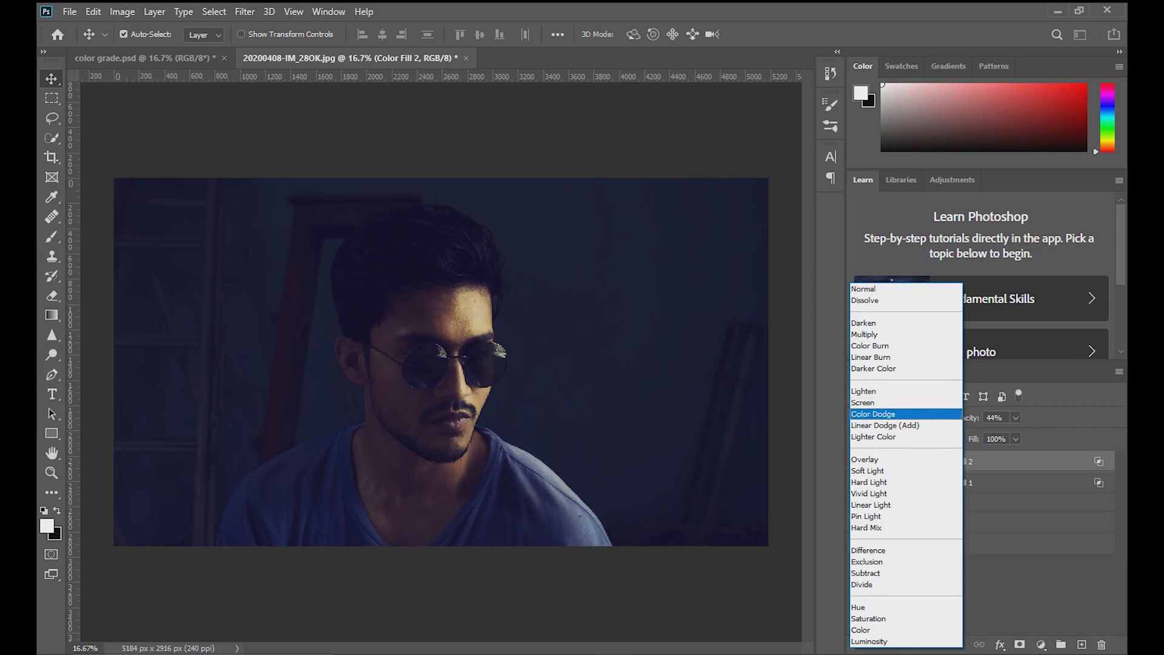
key(Return)
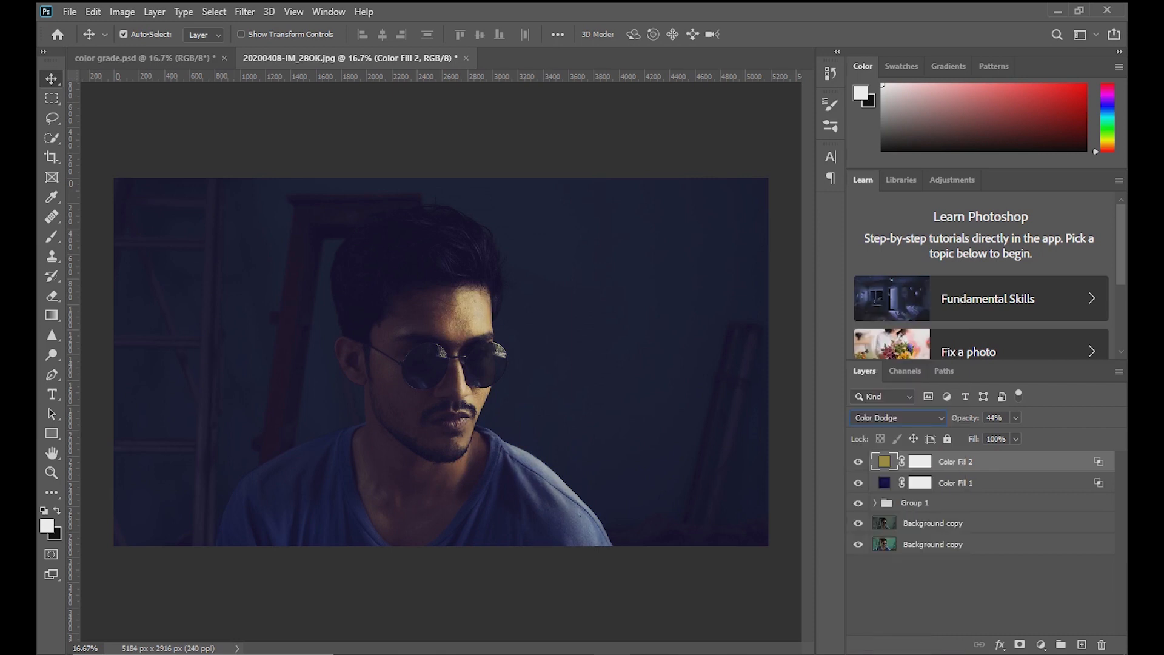
Reduce the Color Fill 2 layer's opacity to 8% and its fill to 82%.
drag(965, 418, 947, 418)
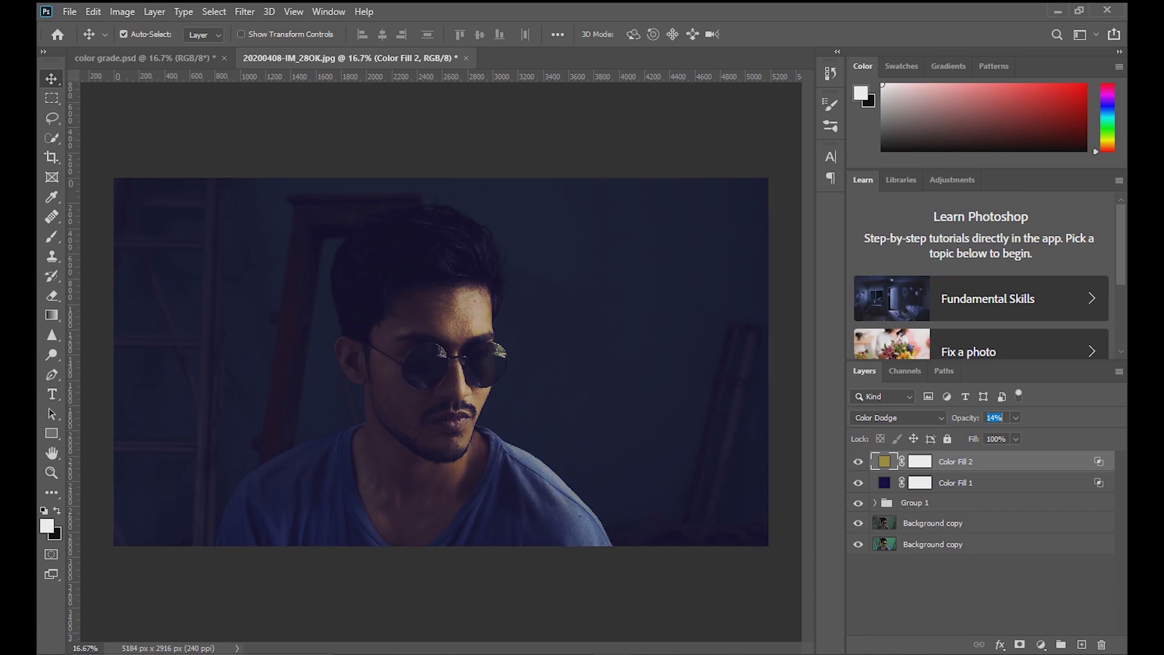
text(18)
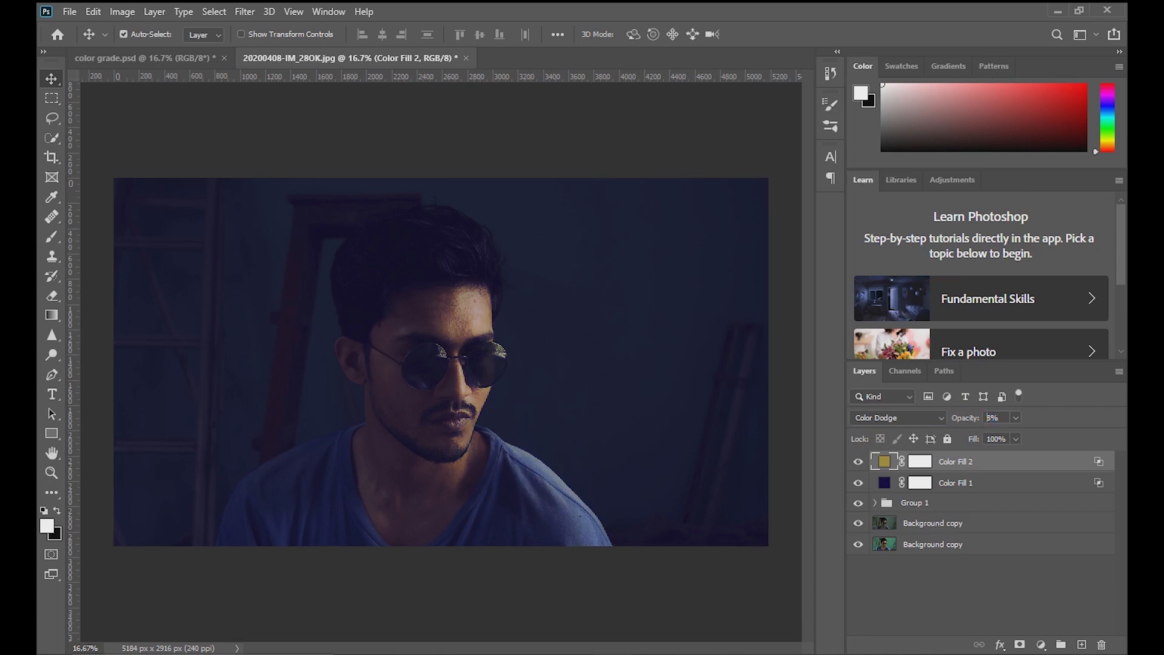
text(25)
key(Return)
drag(966, 418, 957, 439)
click(898, 418)
key(ctrl+minus)
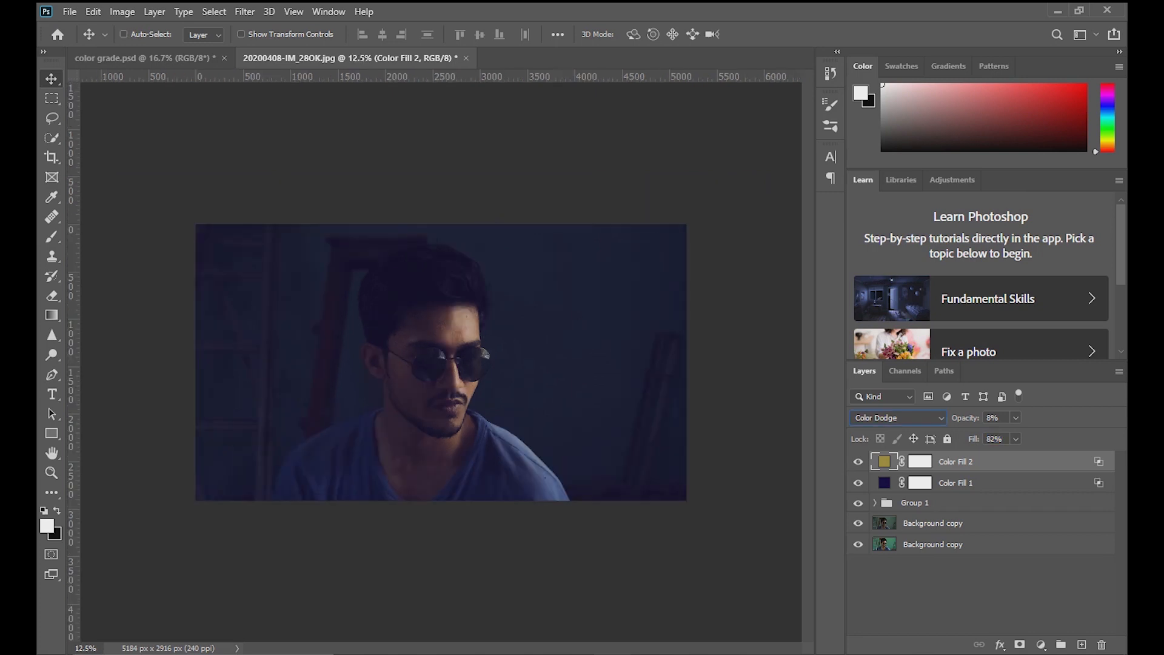
key(ctrl+plus)
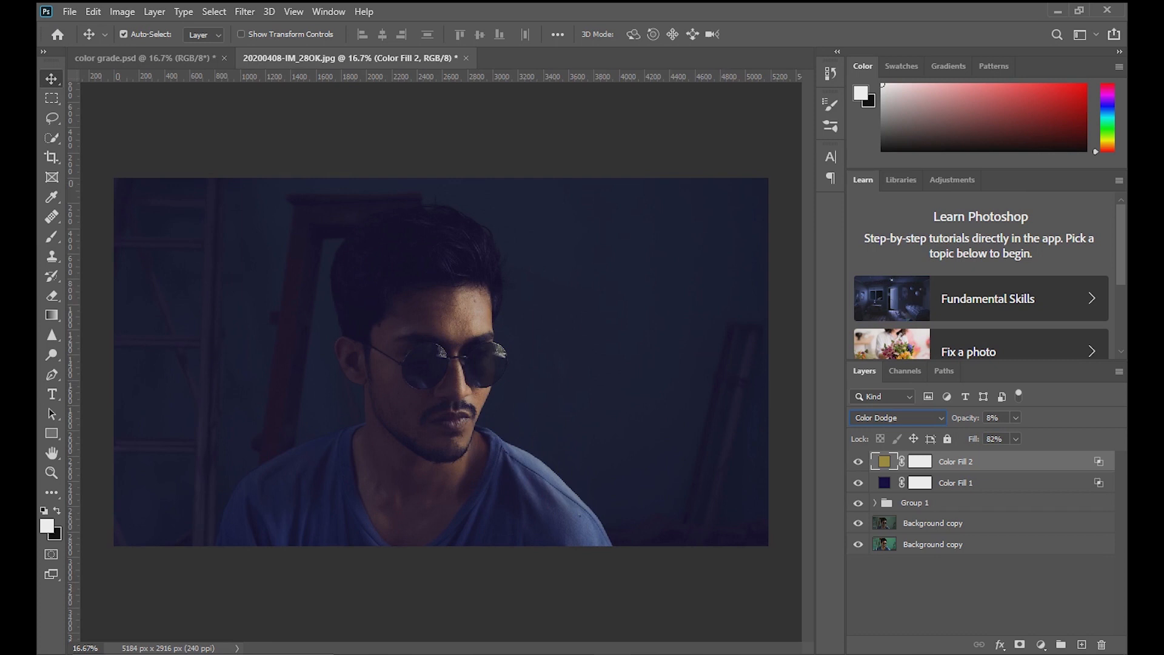
Lower the Color Fill 1 layer's opacity to 42%, keep its Normal blend mode and deselect all layers.
click(955, 483)
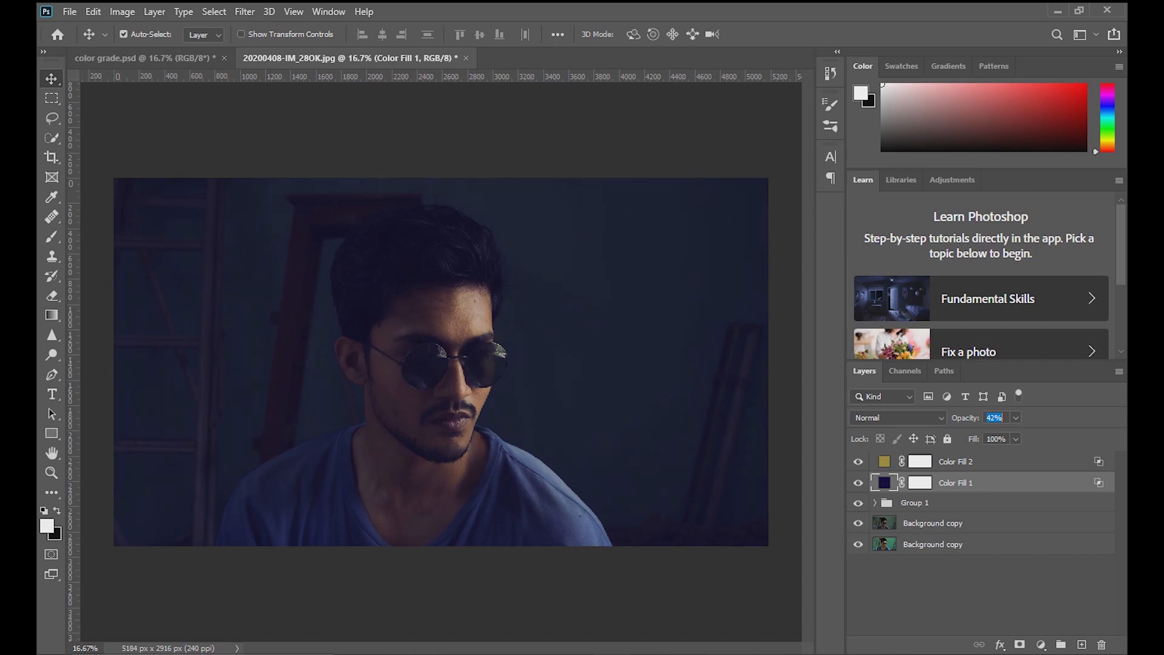
click(898, 418)
click(981, 594)
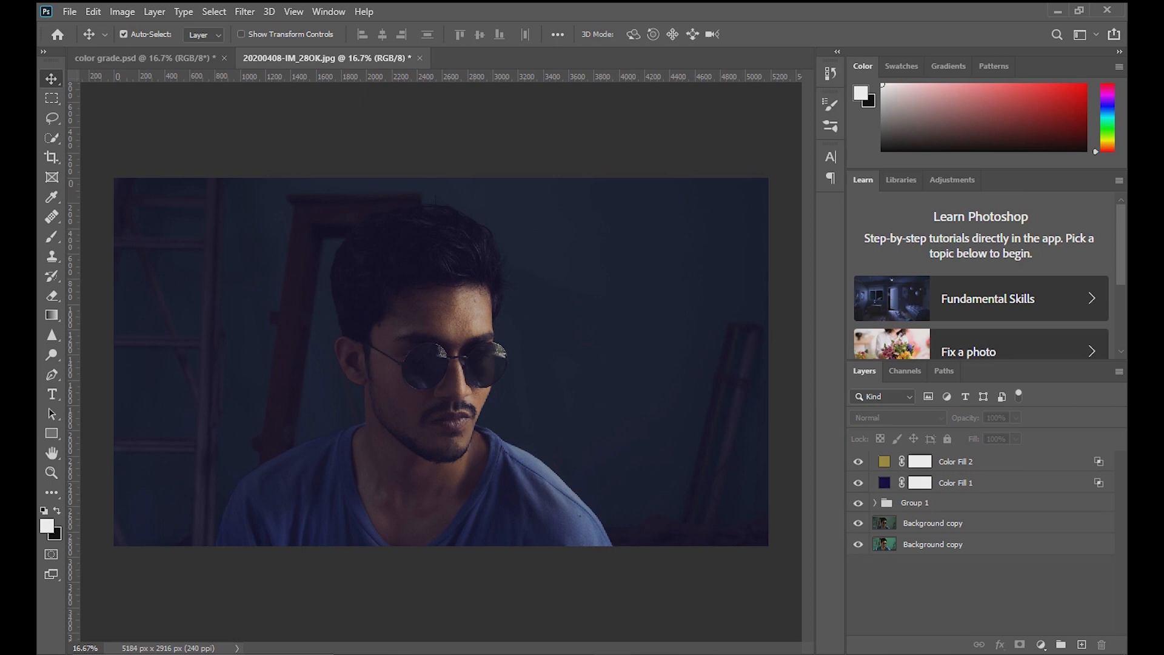
Group the Color Fill 1 and Color Fill 2 layers, and toggle the group's visibility to compare the result.
click(981, 462)
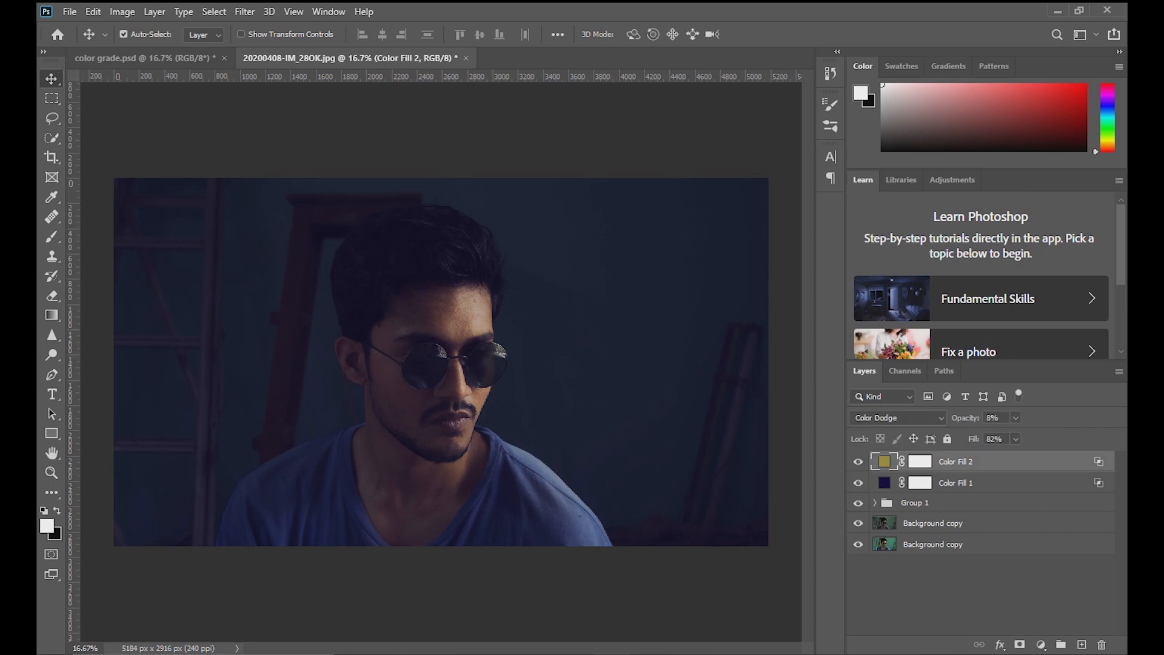
shift+click(980, 483)
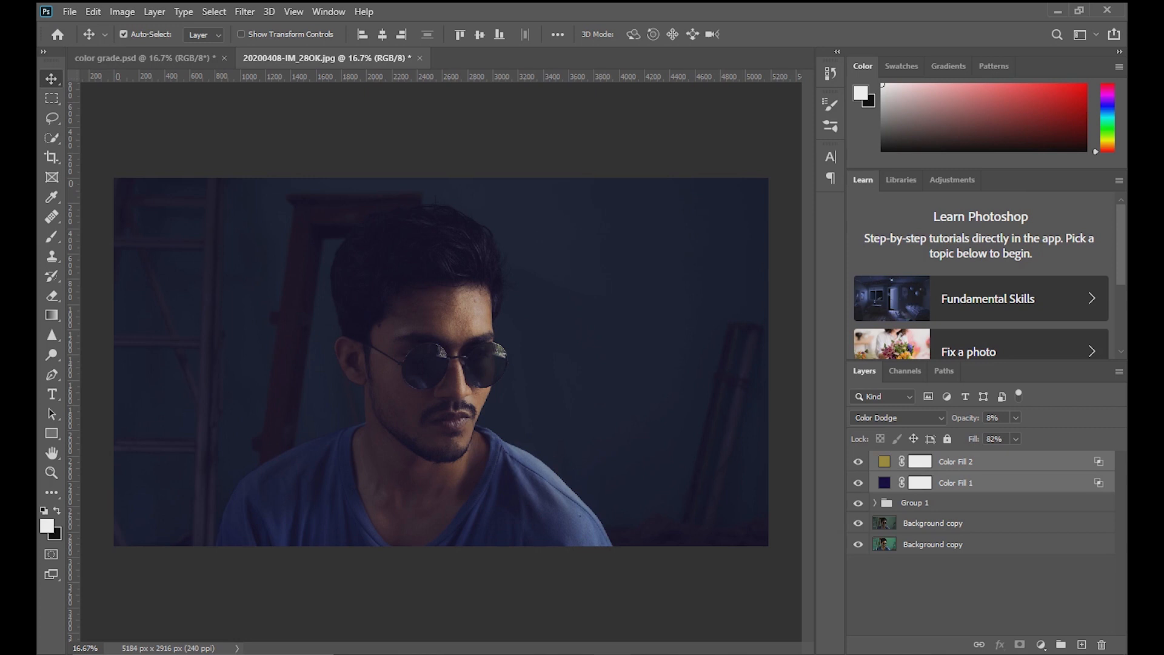
key(ctrl+g)
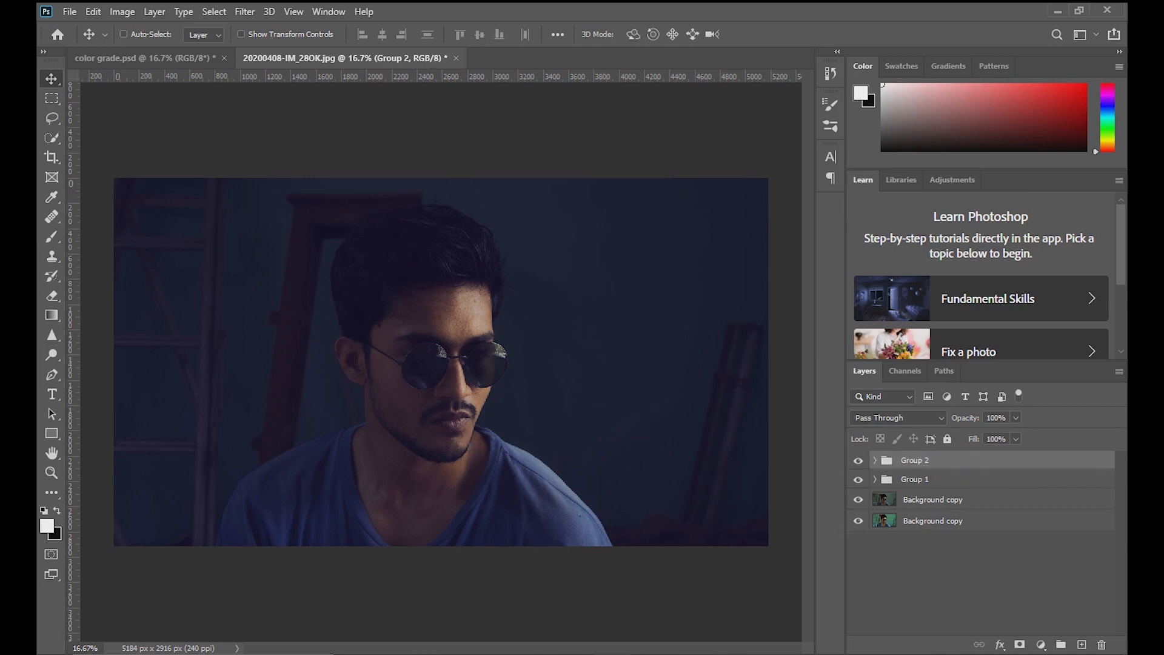
click(858, 461)
click(858, 460)
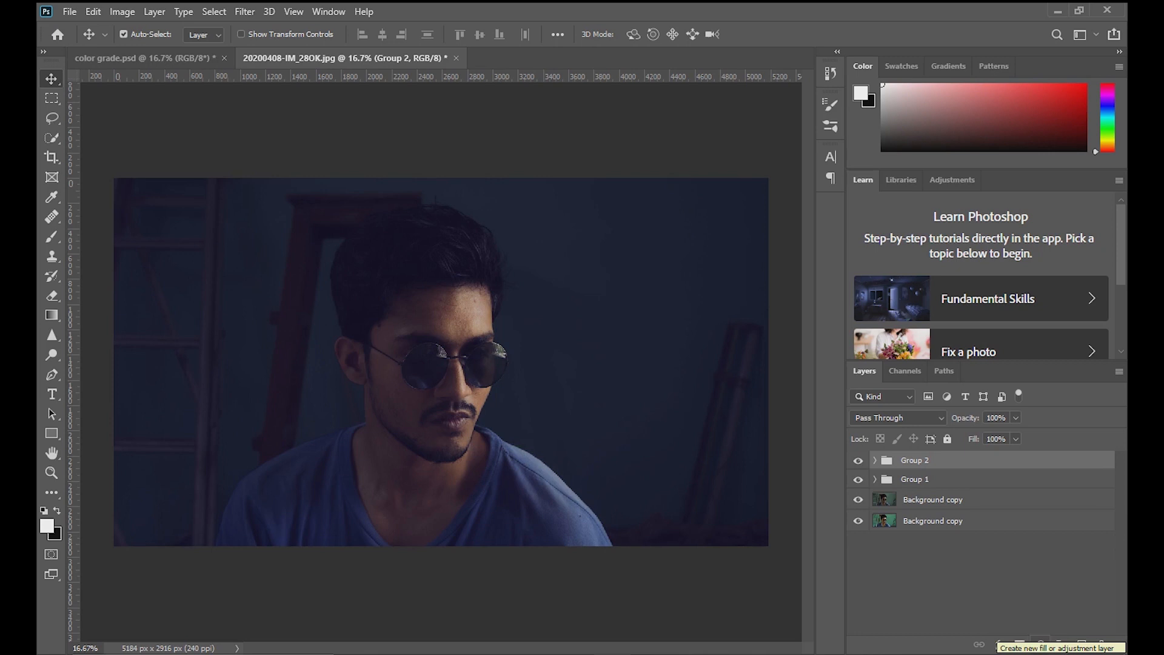
Add a Curves adjustment layer above Group 2, lift the RGB midtones slightly with a shadow anchor point, and compare with and without it.
click(1041, 644)
click(1031, 448)
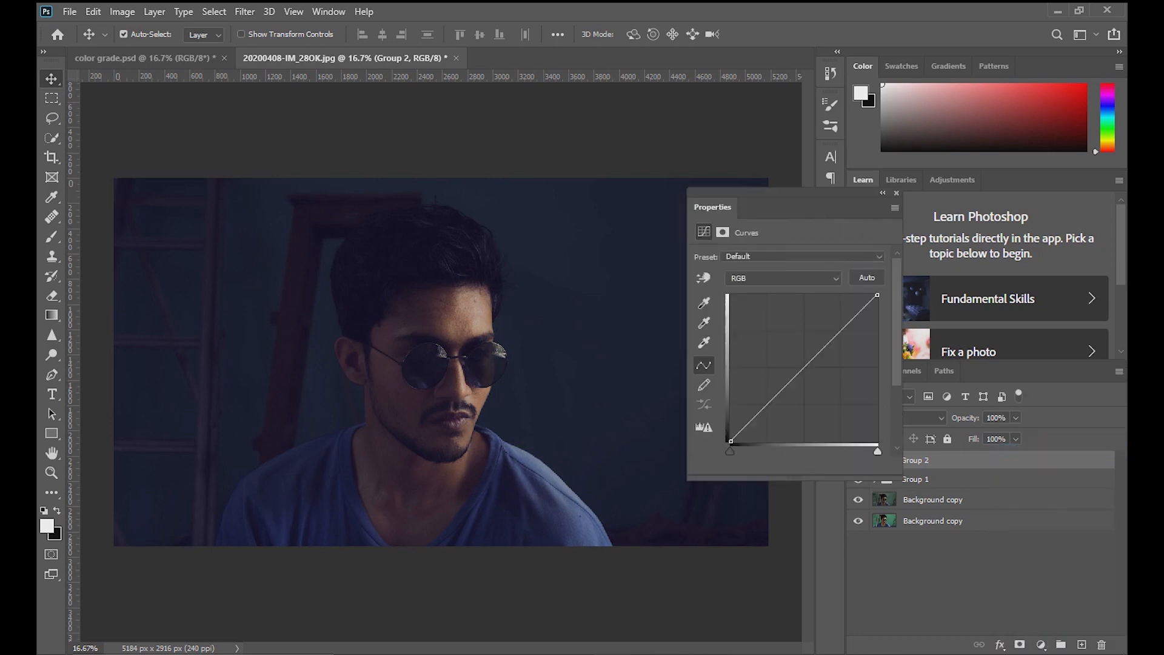
drag(803, 370, 799, 362)
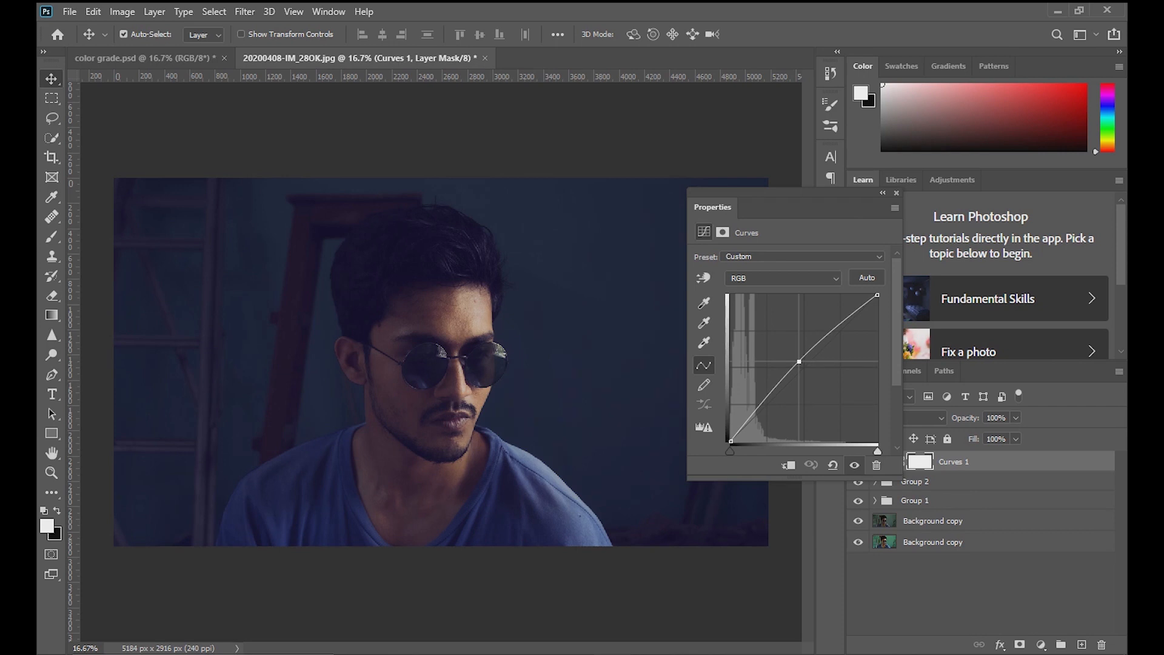
drag(763, 401, 765, 402)
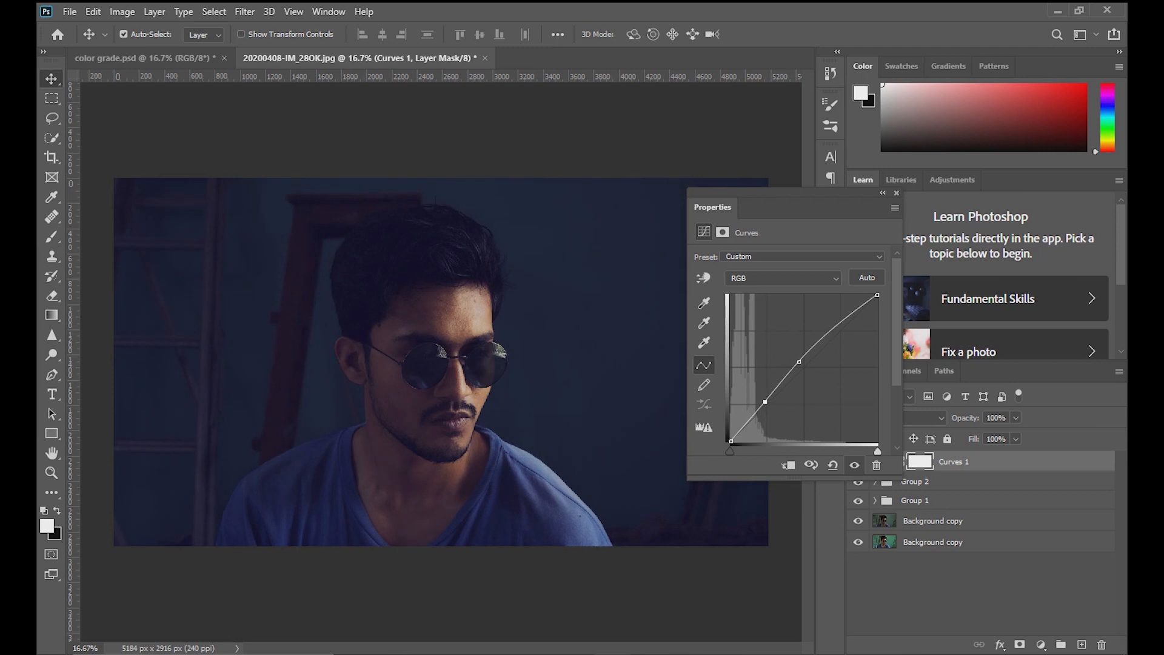
click(897, 193)
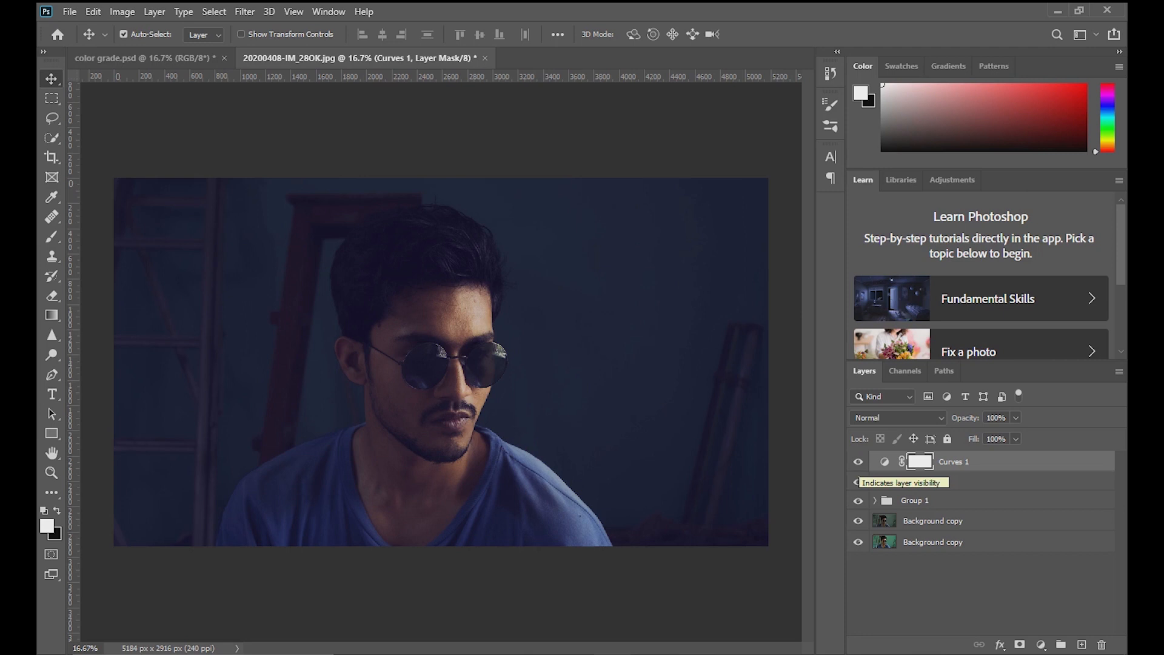
click(858, 462)
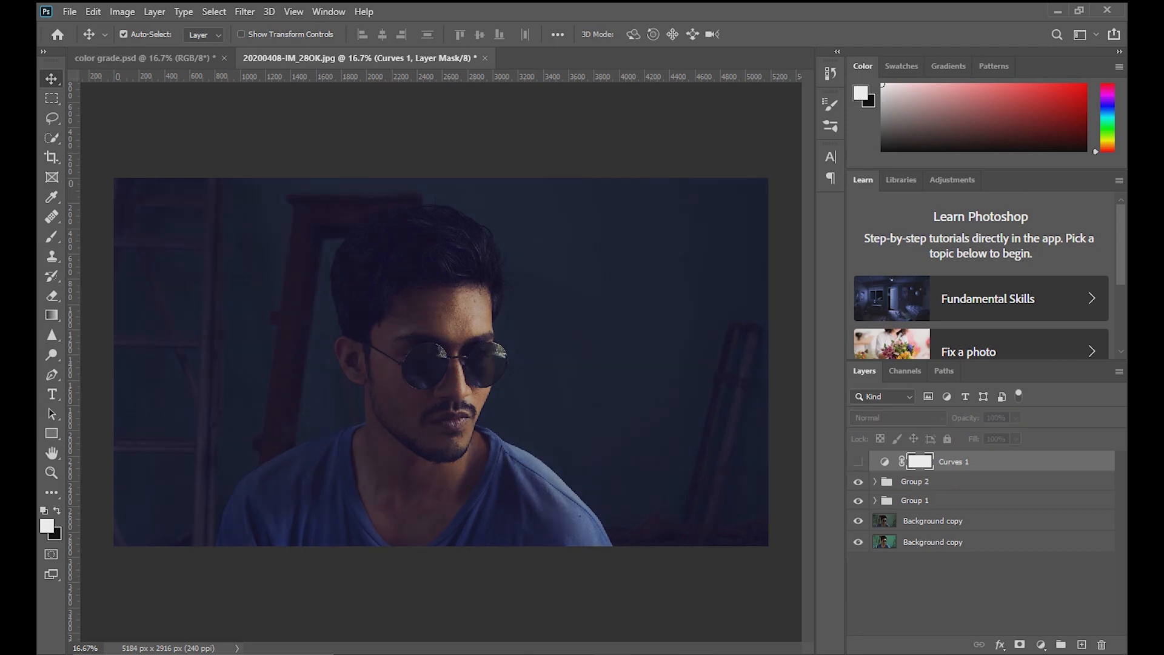
click(858, 462)
Create a new layer above Curves 1 and stamp all visible layers into it.
key(ctrl+minus)
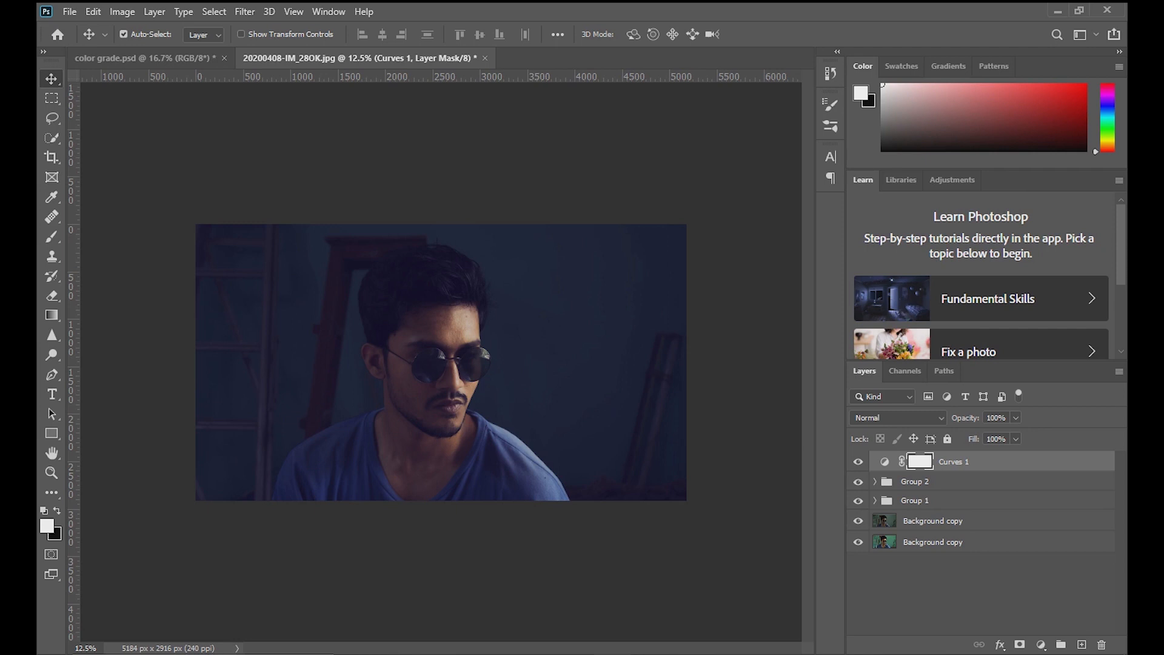
click(1082, 644)
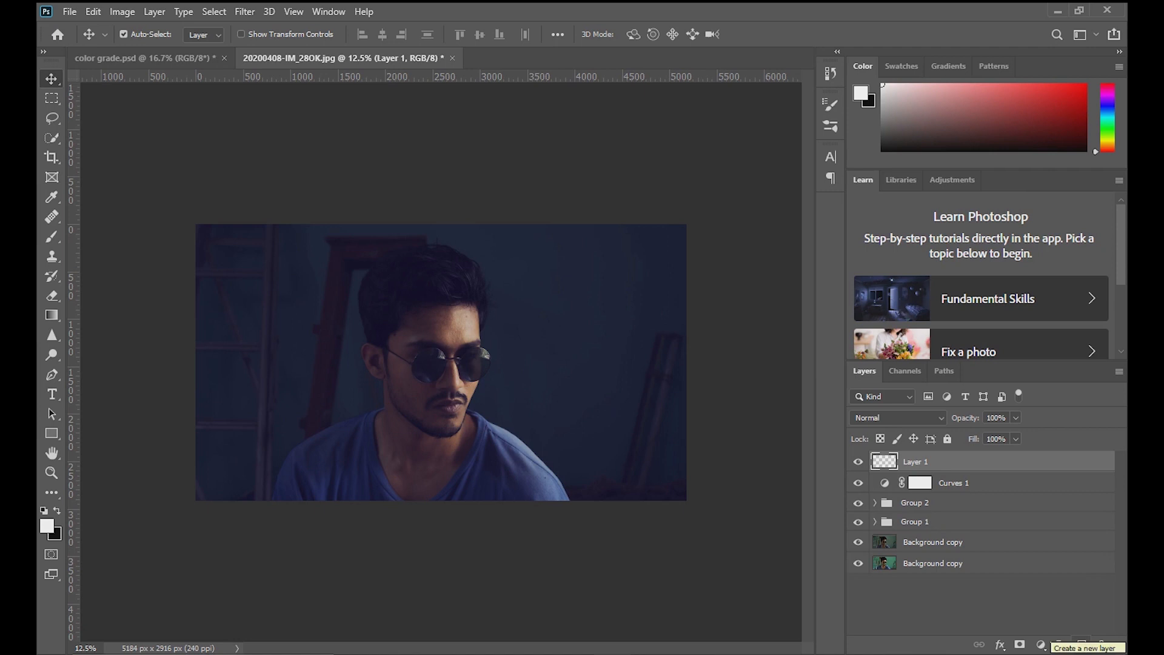
key(ctrl+shift+alt+e)
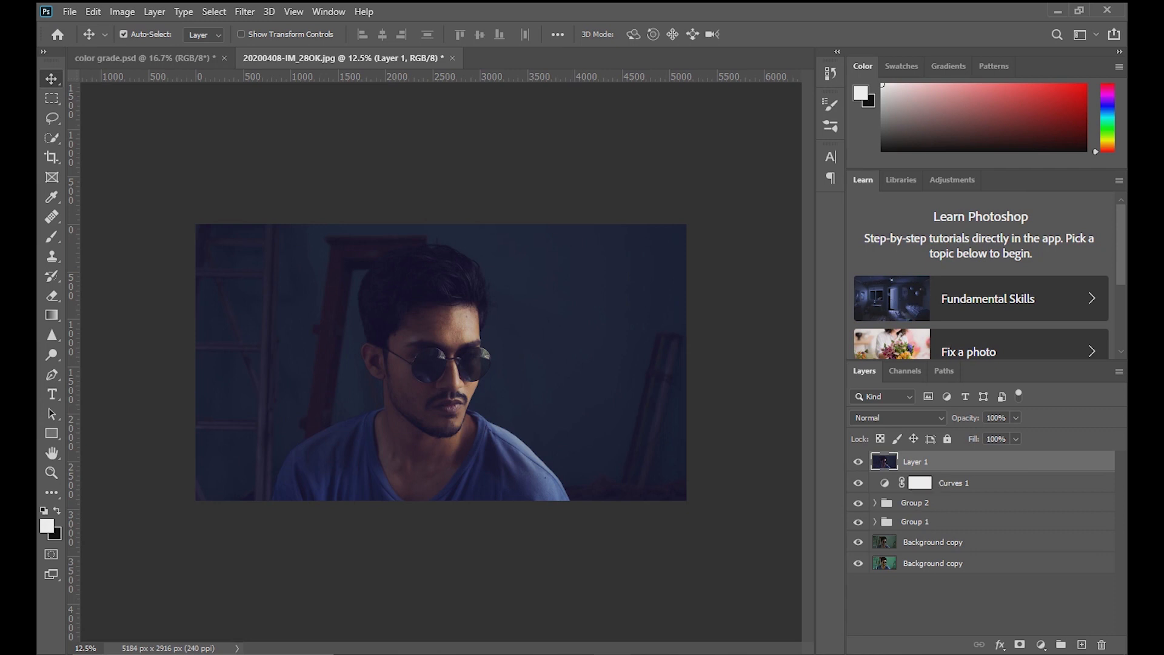
Convert Layer 1 to a smart object and open the Camera Raw filter on it.
right_click(911, 464)
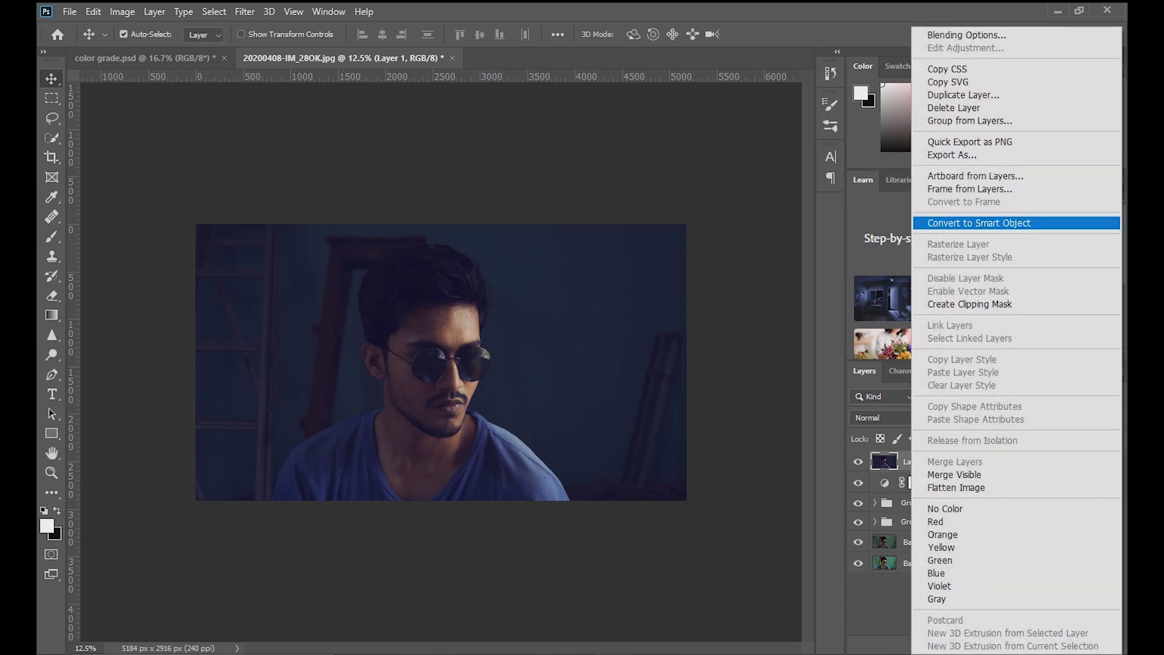
click(979, 223)
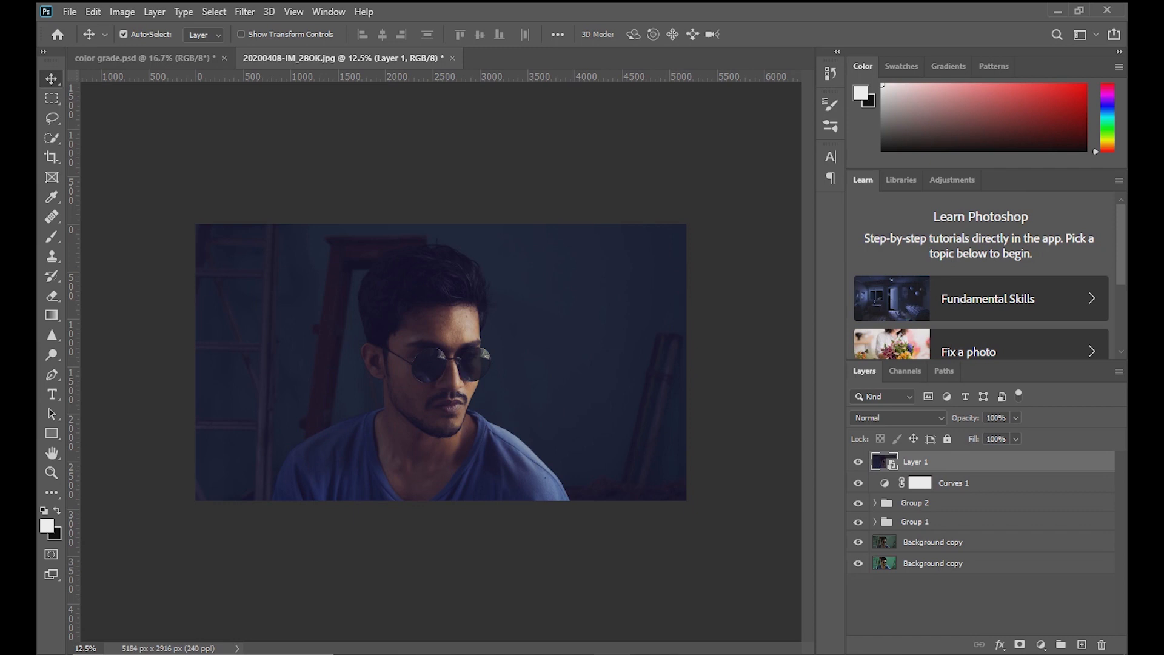
click(245, 11)
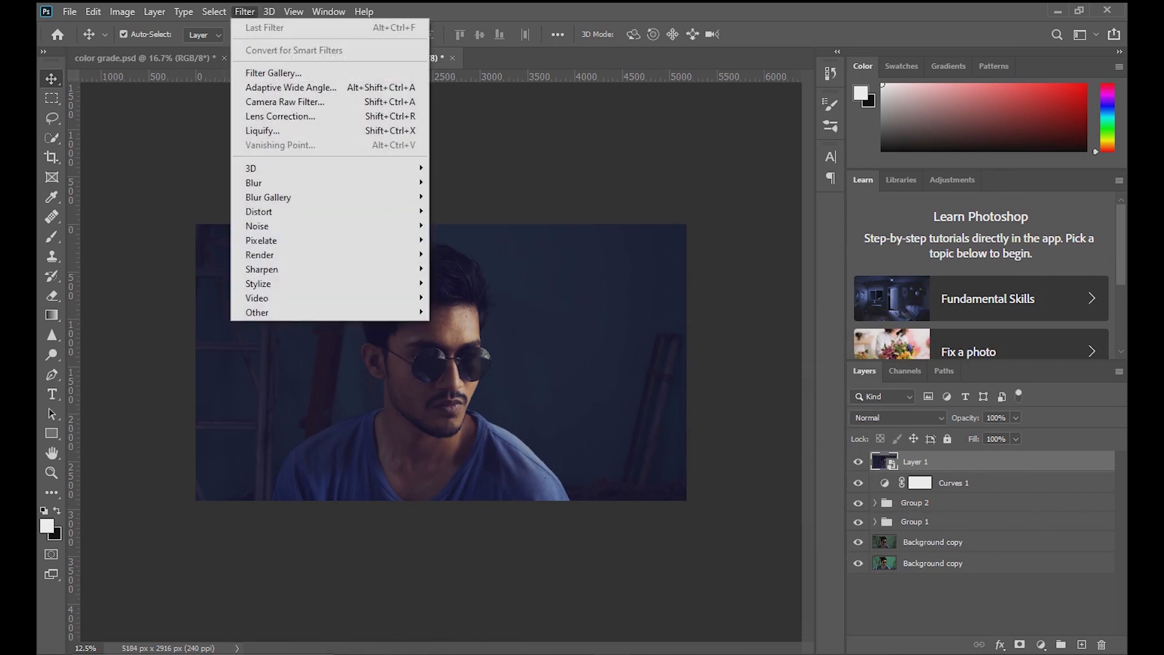
click(285, 102)
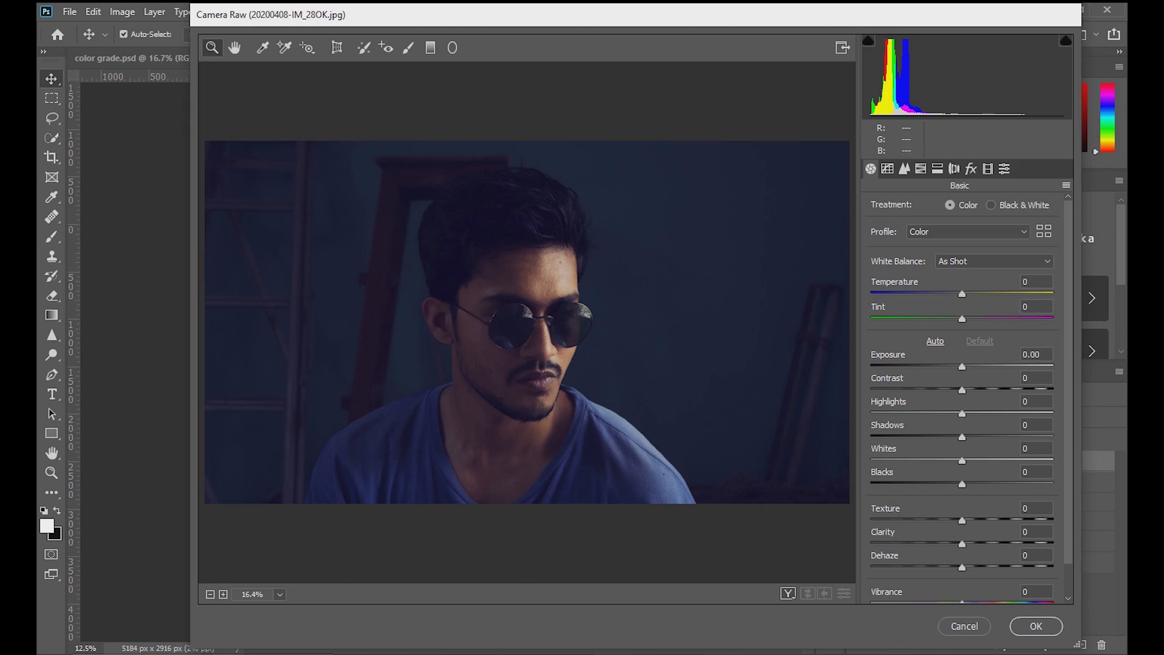
Add grain in the Camera Raw effects with an amount of 55 and a size of 48.
click(971, 168)
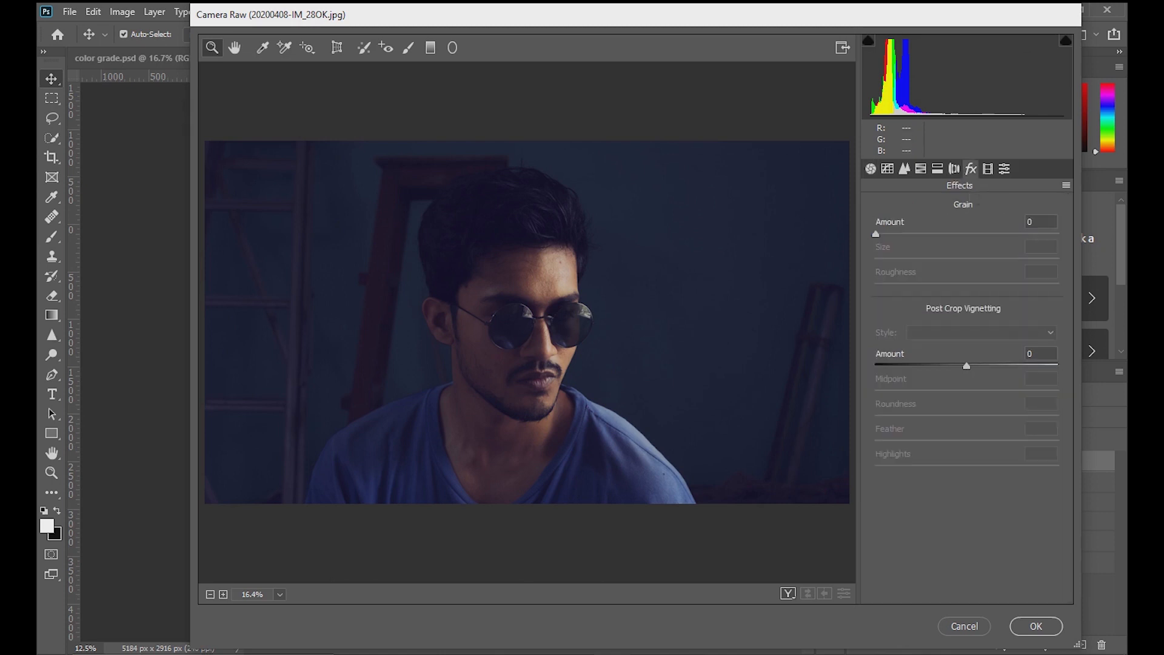
drag(876, 234, 977, 234)
click(716, 260)
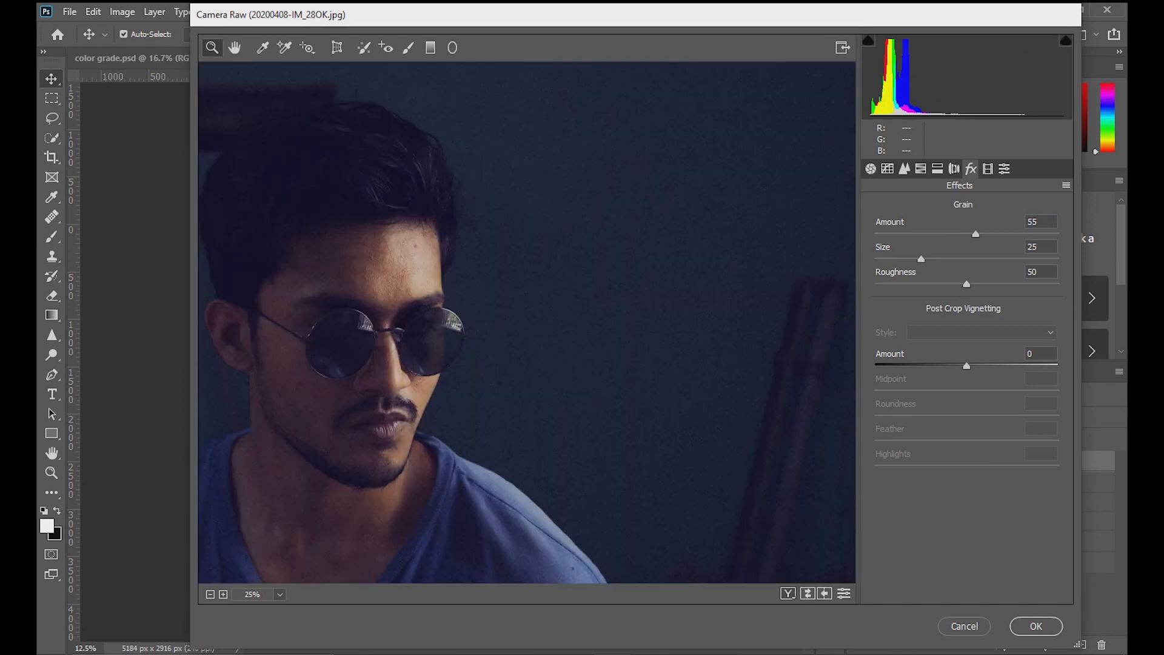
drag(921, 259, 960, 259)
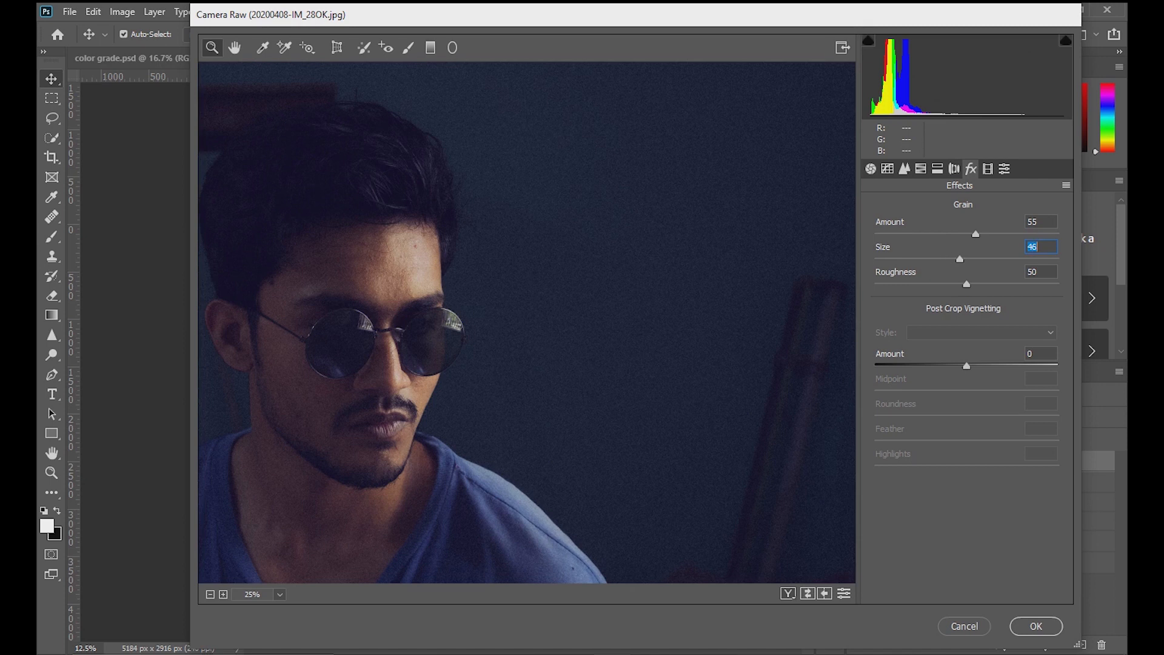
drag(960, 259, 962, 259)
click(348, 289)
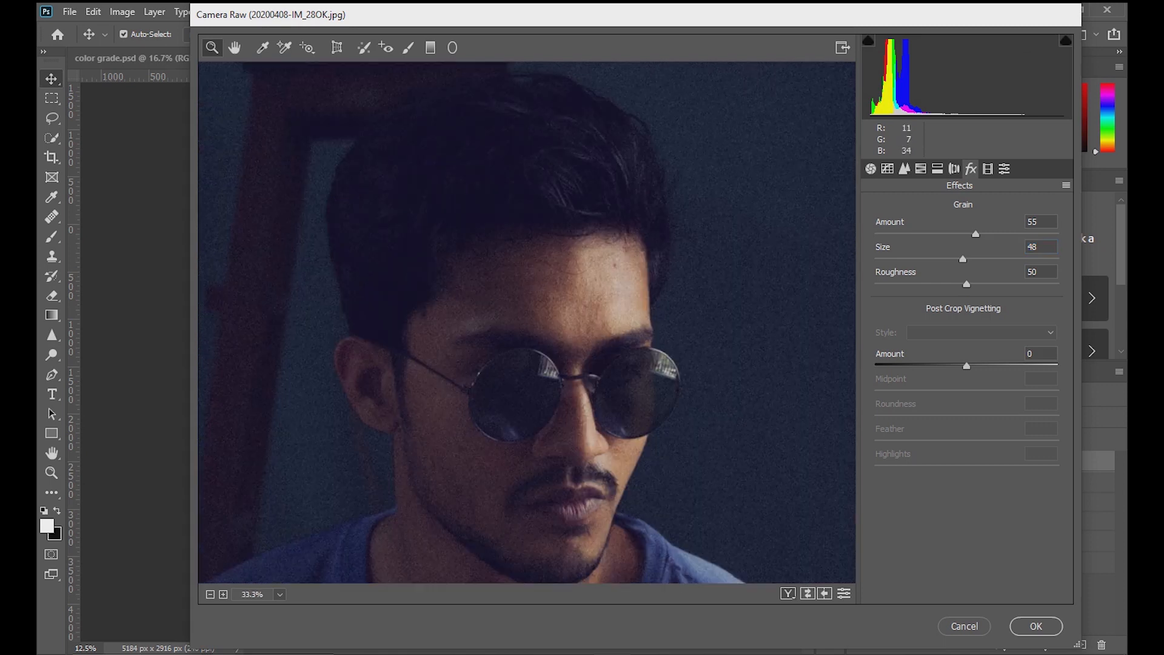
Raise the grain amount to 58, nudge it down slightly, and apply the Camera Raw filter.
key(ctrl+minus)
key(ctrl+minus)
key(ctrl+minus)
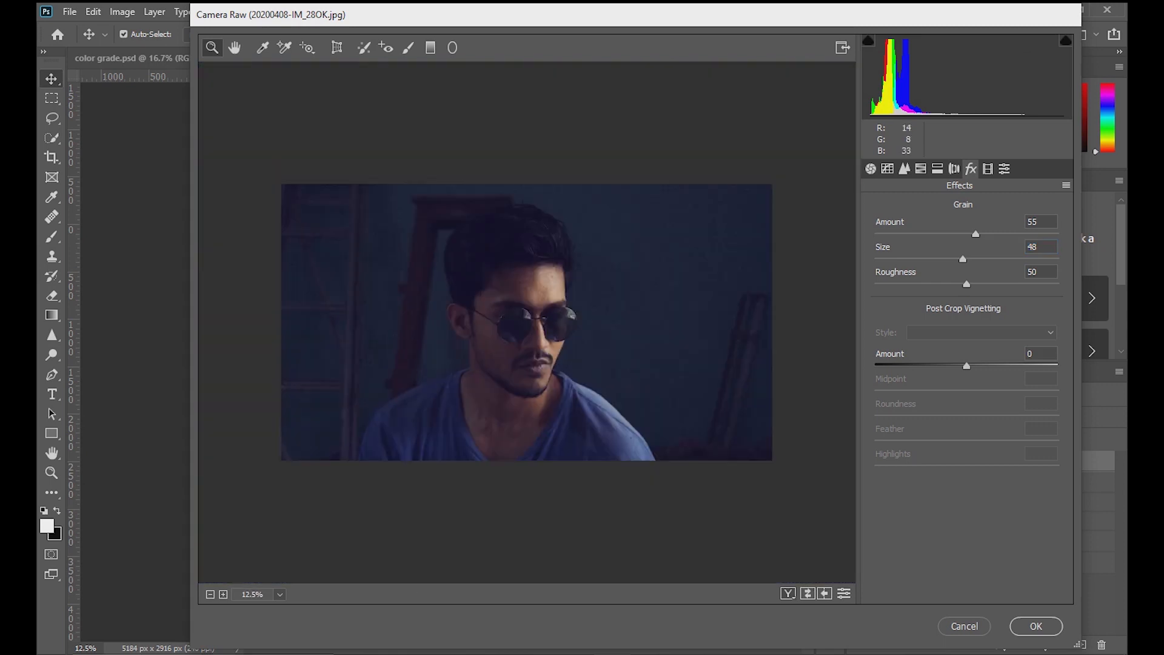
key(ctrl+plus)
key(ctrl+plus)
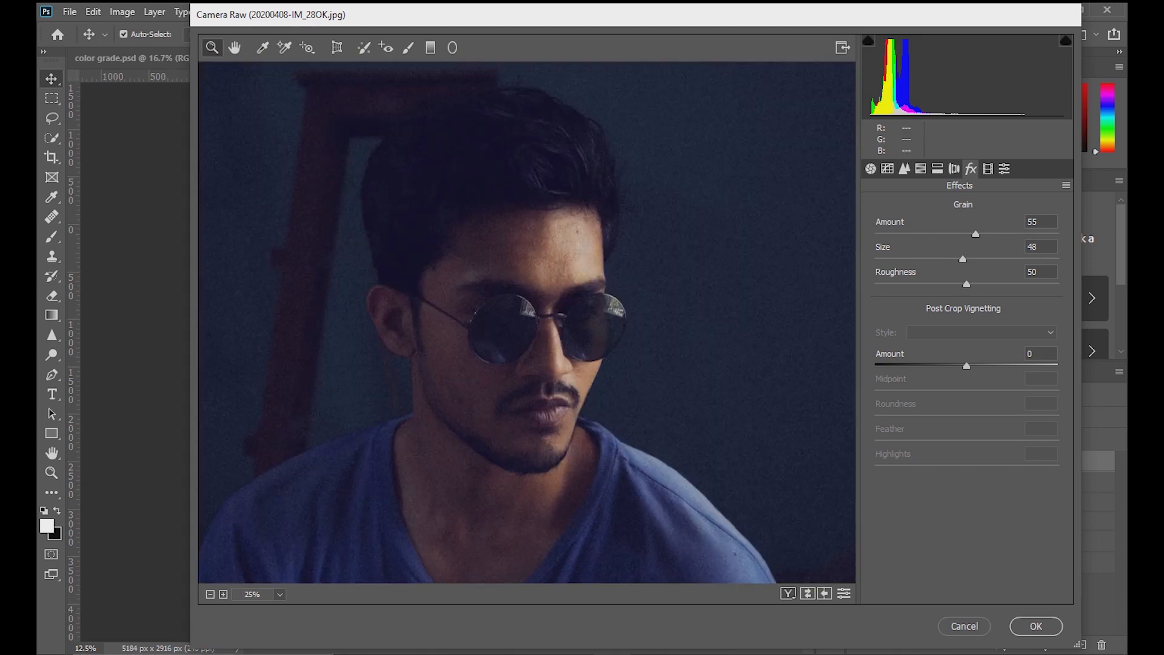
drag(976, 235, 981, 234)
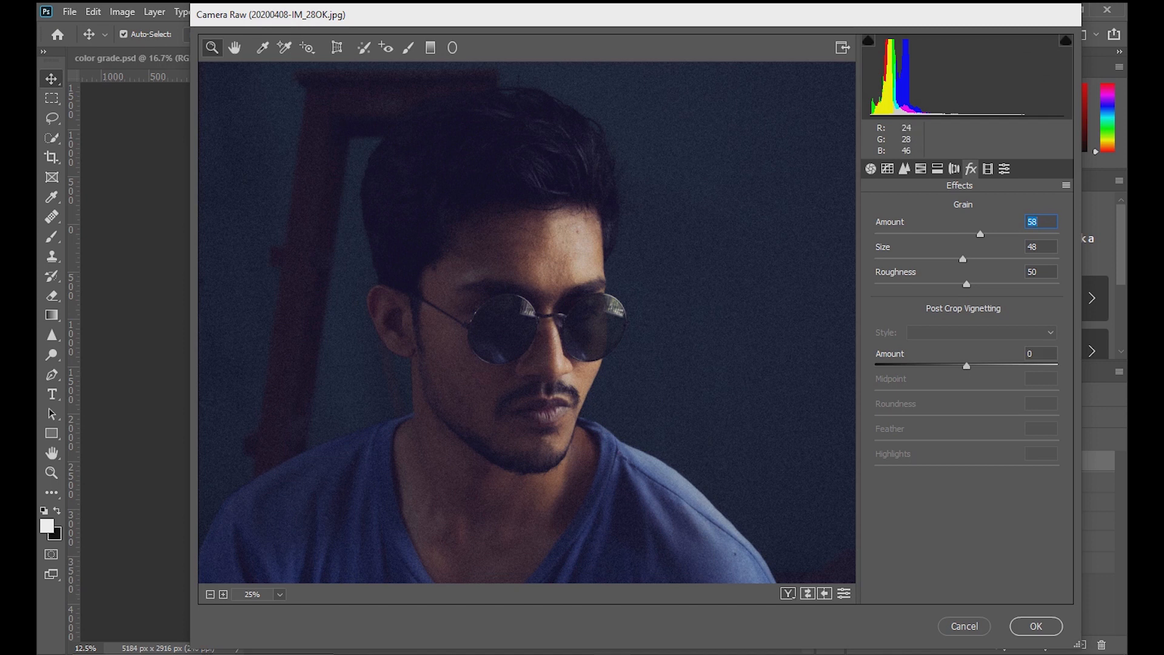
key(ctrl+minus)
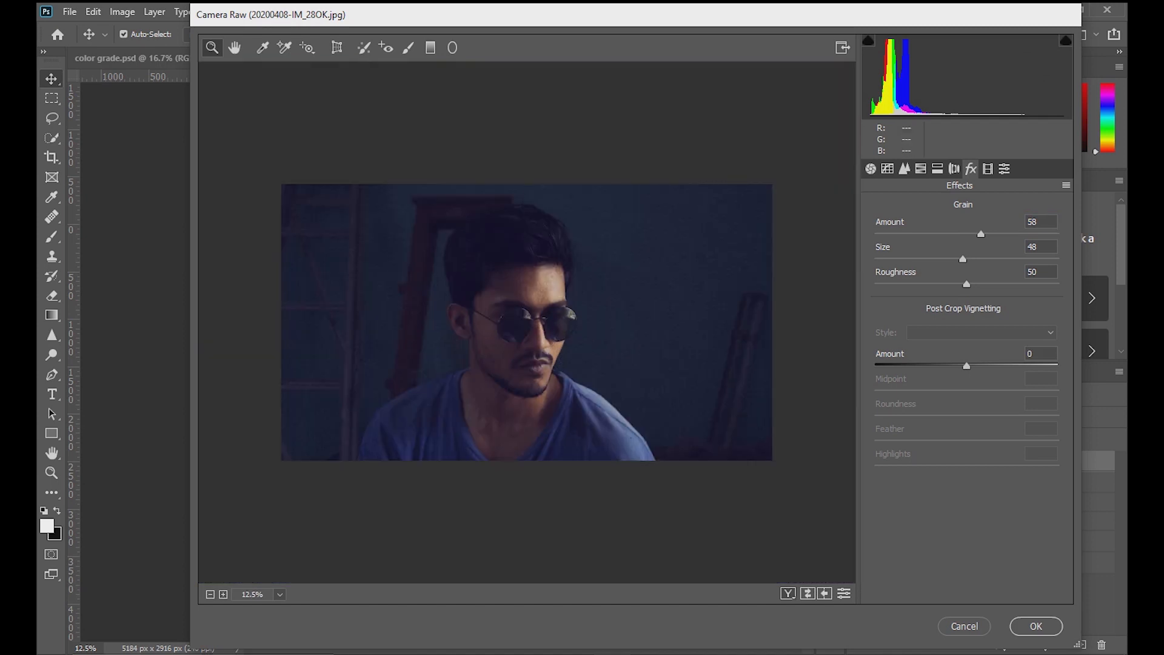
key(Down)
key(Down)
key(Down)
key(Down)
key(Down)
click(1036, 627)
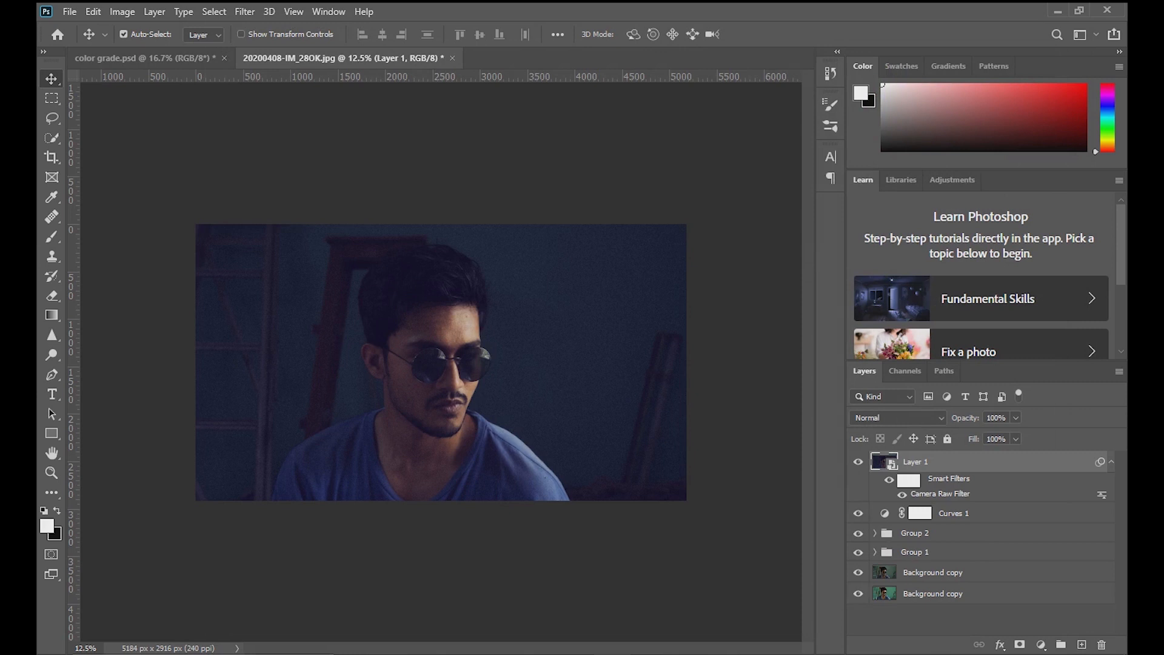
Toggle Layer 1's visibility to compare the image with and without the grain.
key(ctrl+0)
click(859, 462)
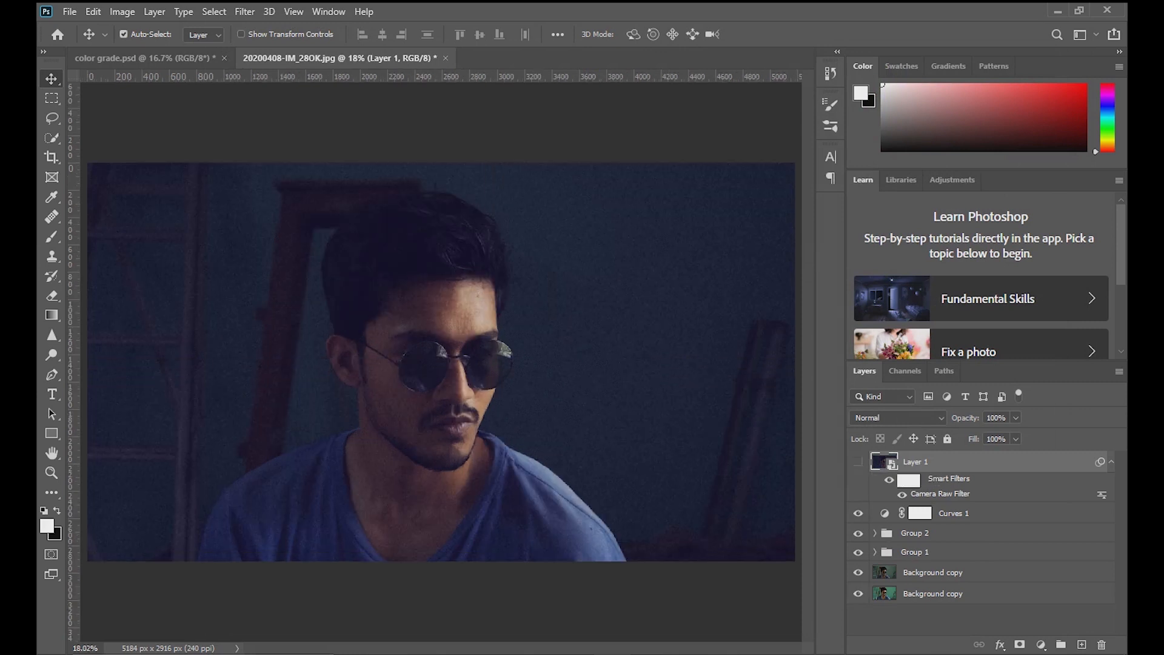
click(858, 462)
key(ctrl+minus)
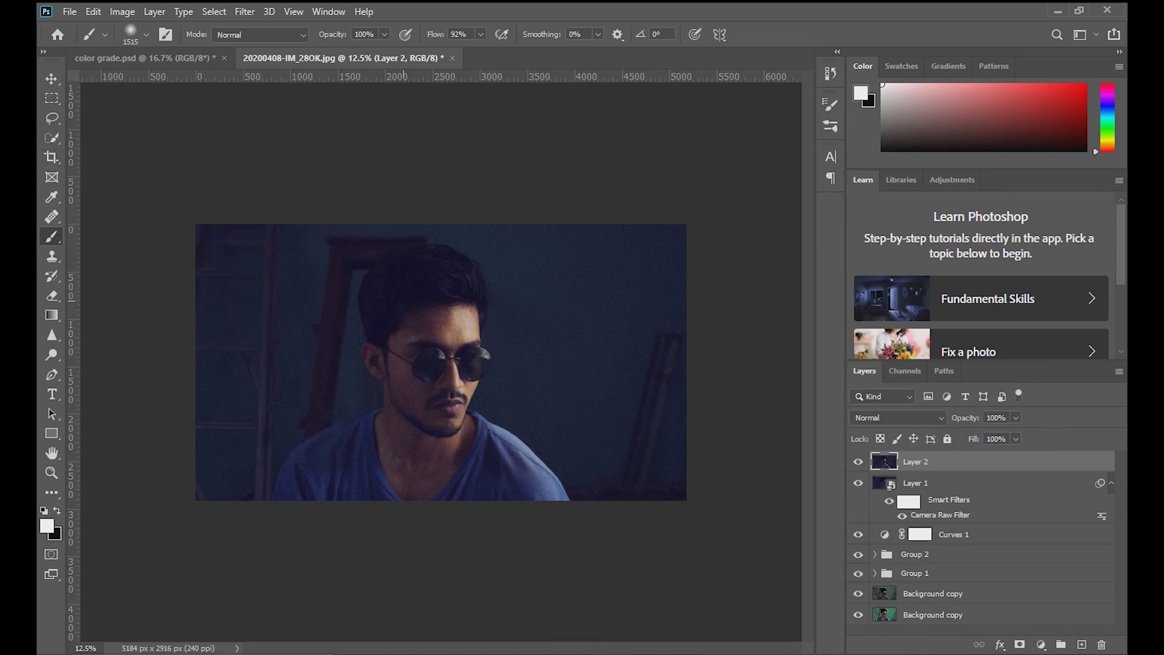
click(51, 157)
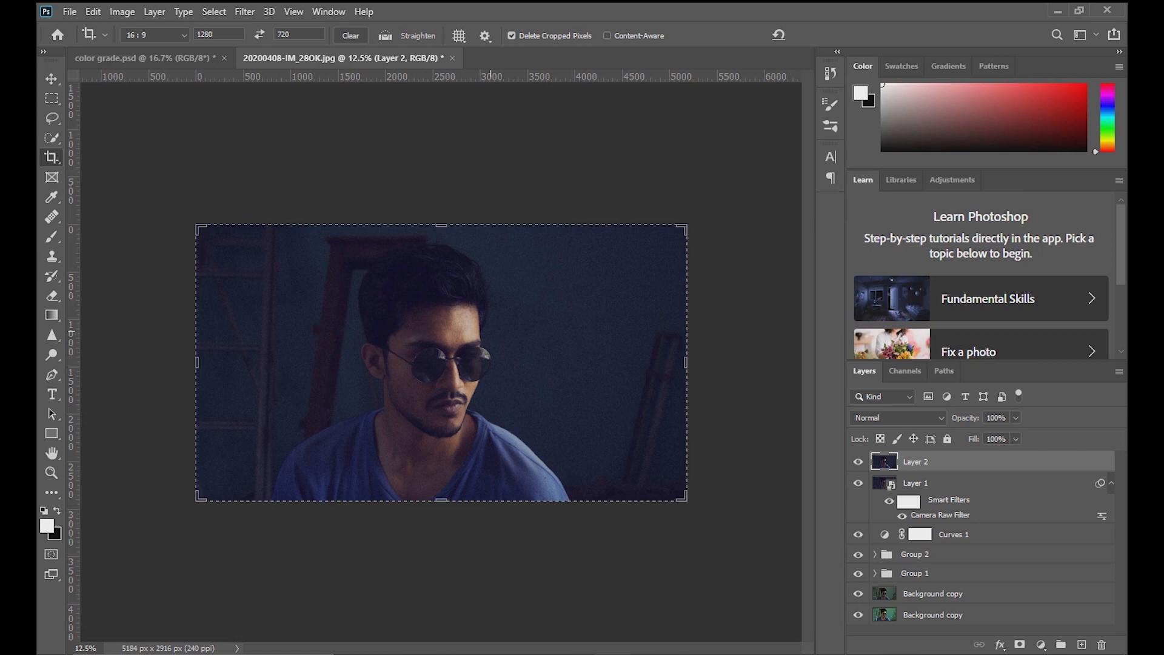
click(490, 332)
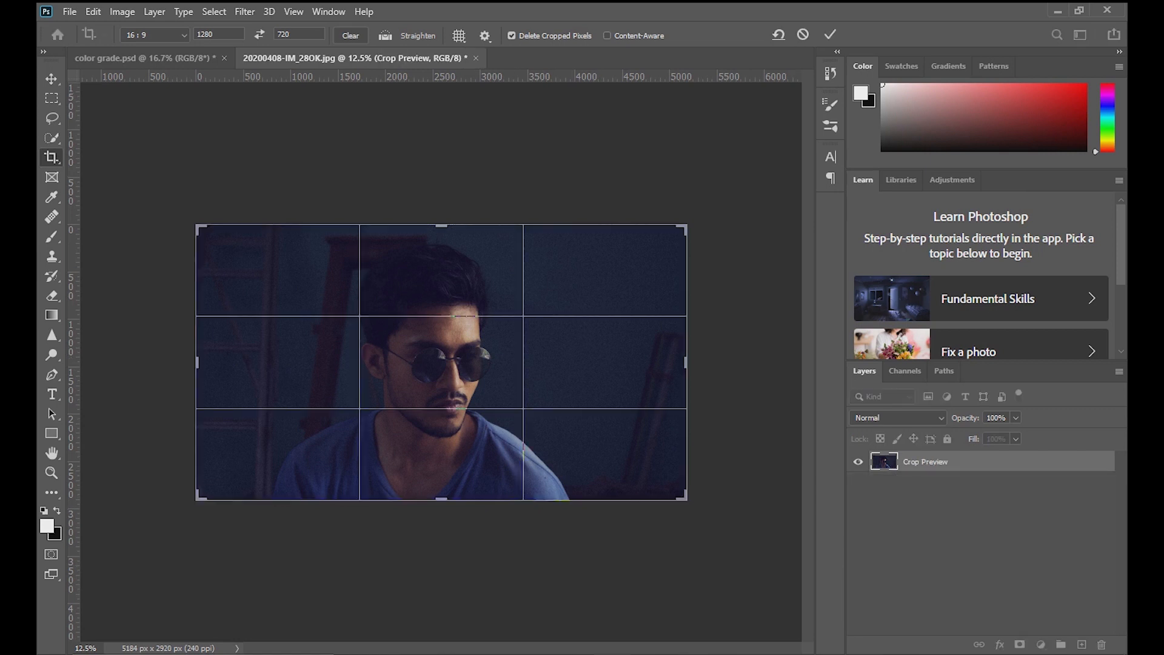
key(v)
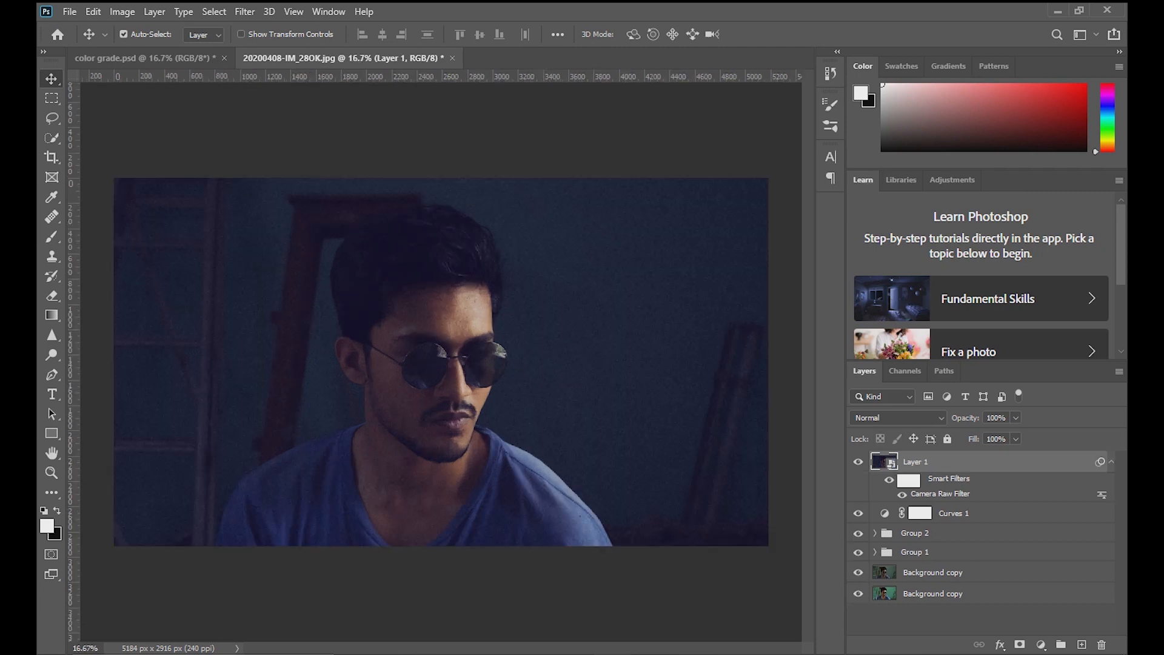
Create a new layer above the grainy Layer 1 and stamp all visible layers into it.
click(1082, 644)
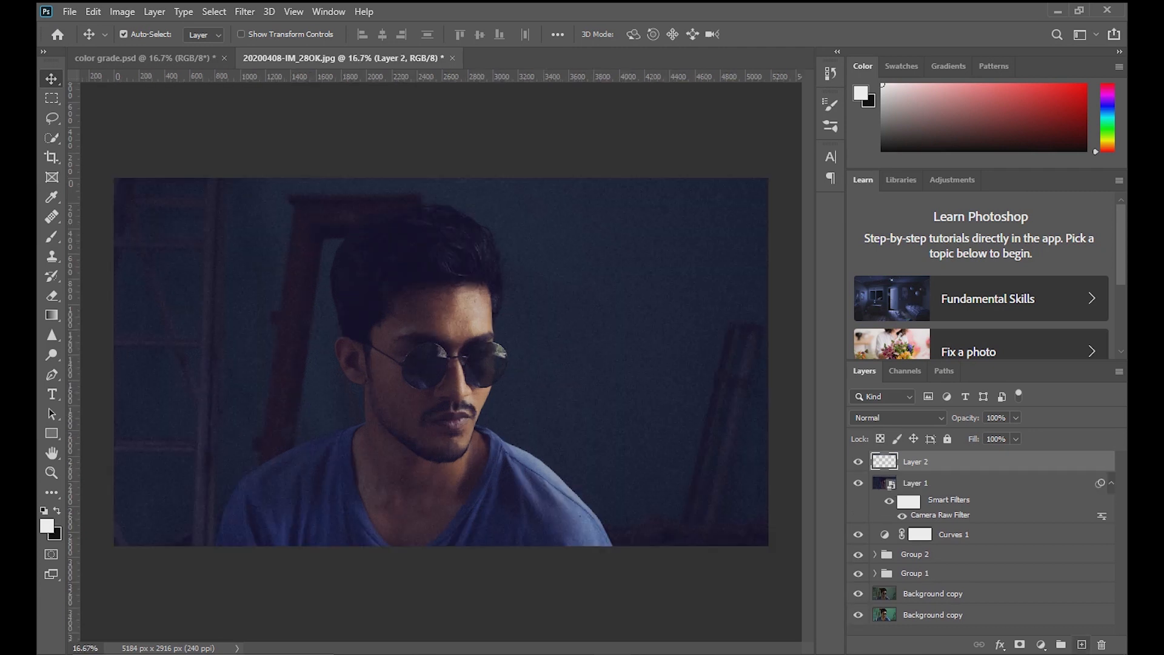
key(ctrl)
key(ctrl+shift+alt+e)
Select a full-width band across the image with a rectangular marquee at a fixed 2.35:1 ratio, and place a horizontal guide through its middle.
key(m)
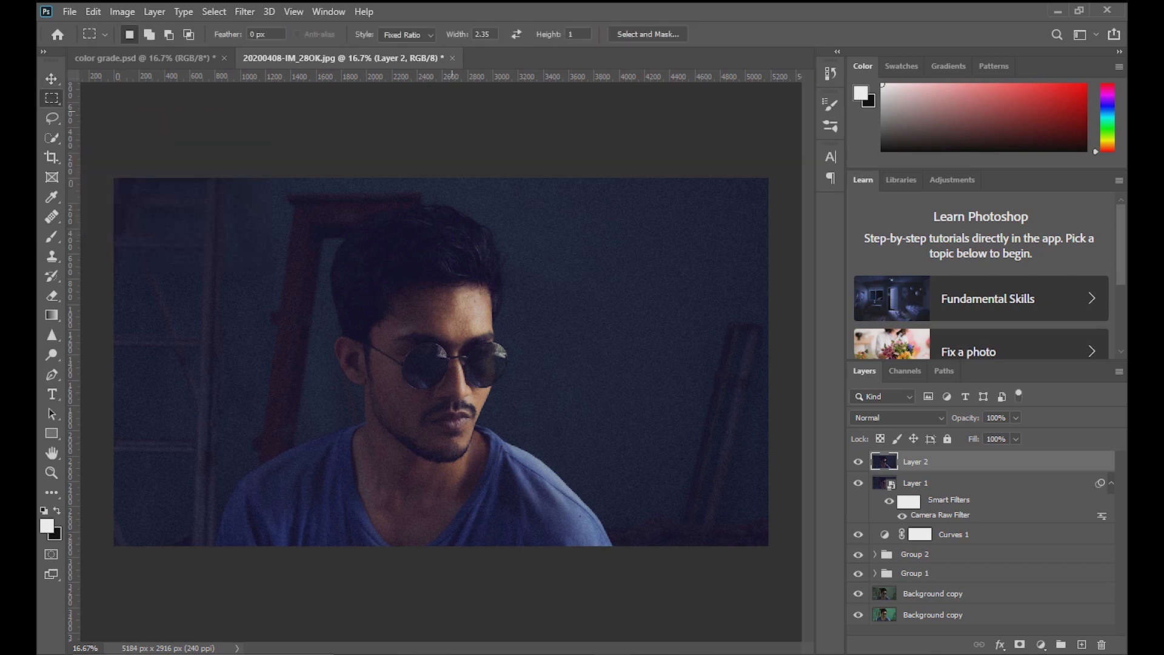
drag(491, 35, 474, 34)
text(2.35)
key(Tab)
drag(115, 226, 769, 504)
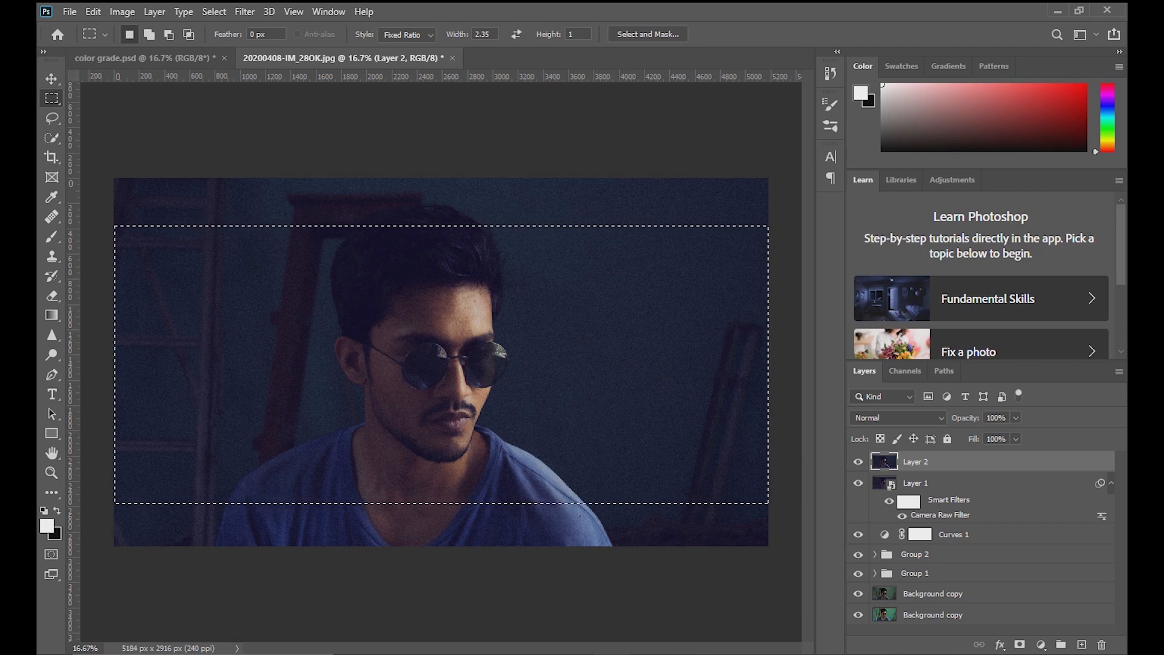
drag(495, 76, 495, 316)
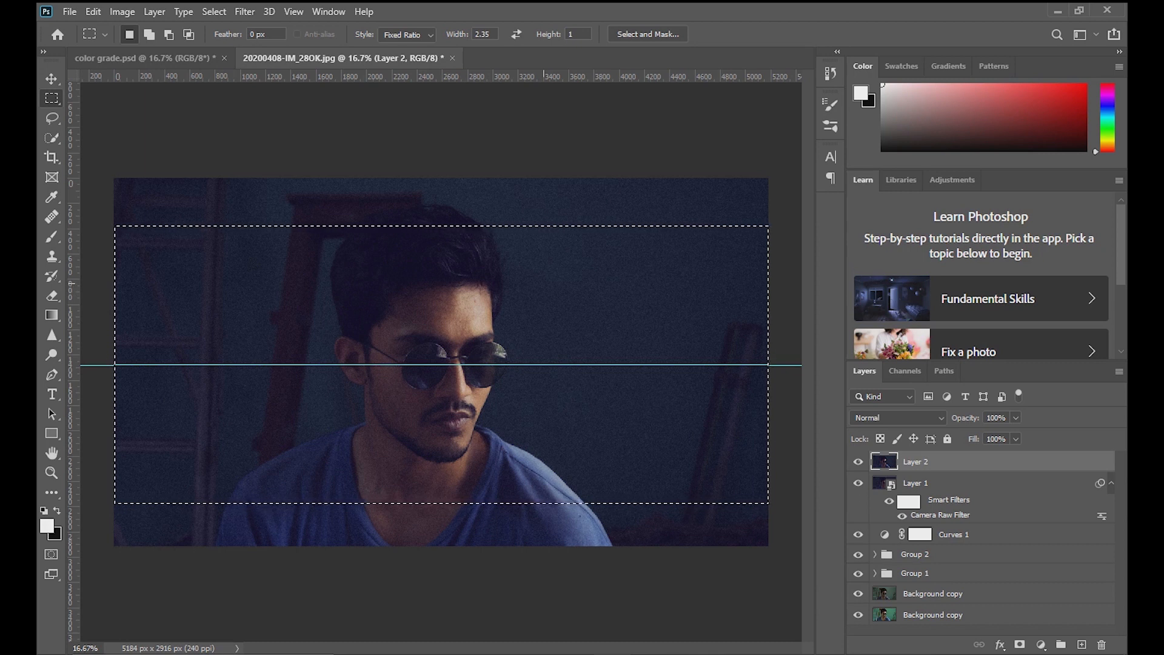
Invert the selection and fill the strips above and below the band with black on Layer 2.
right_click(544, 284)
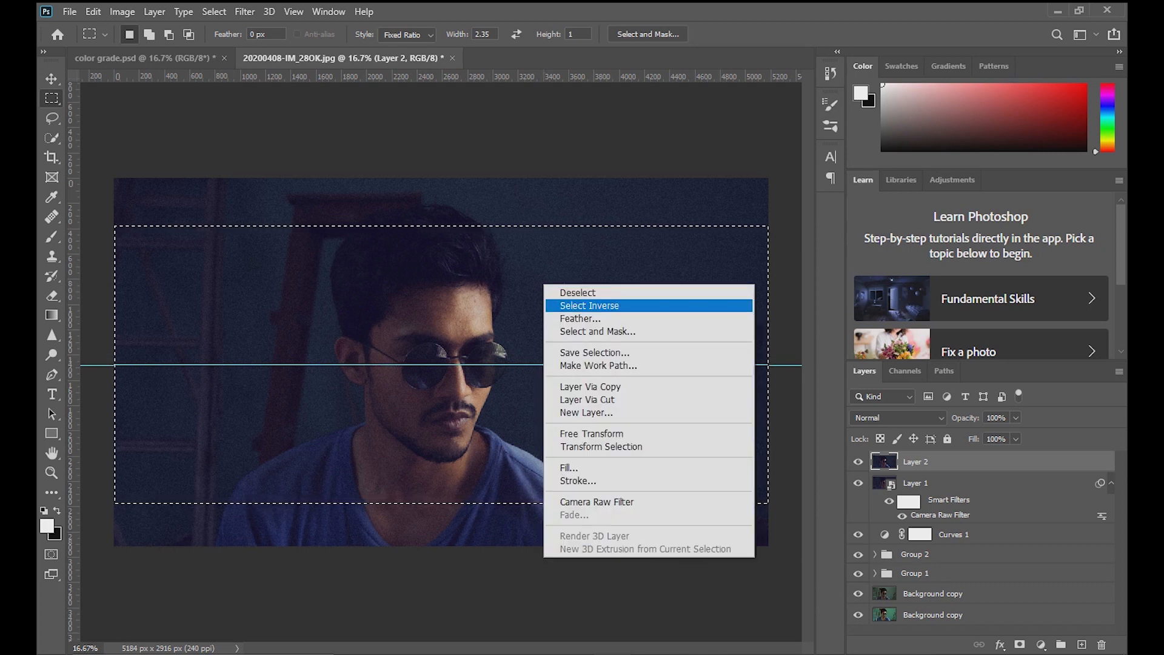
click(589, 305)
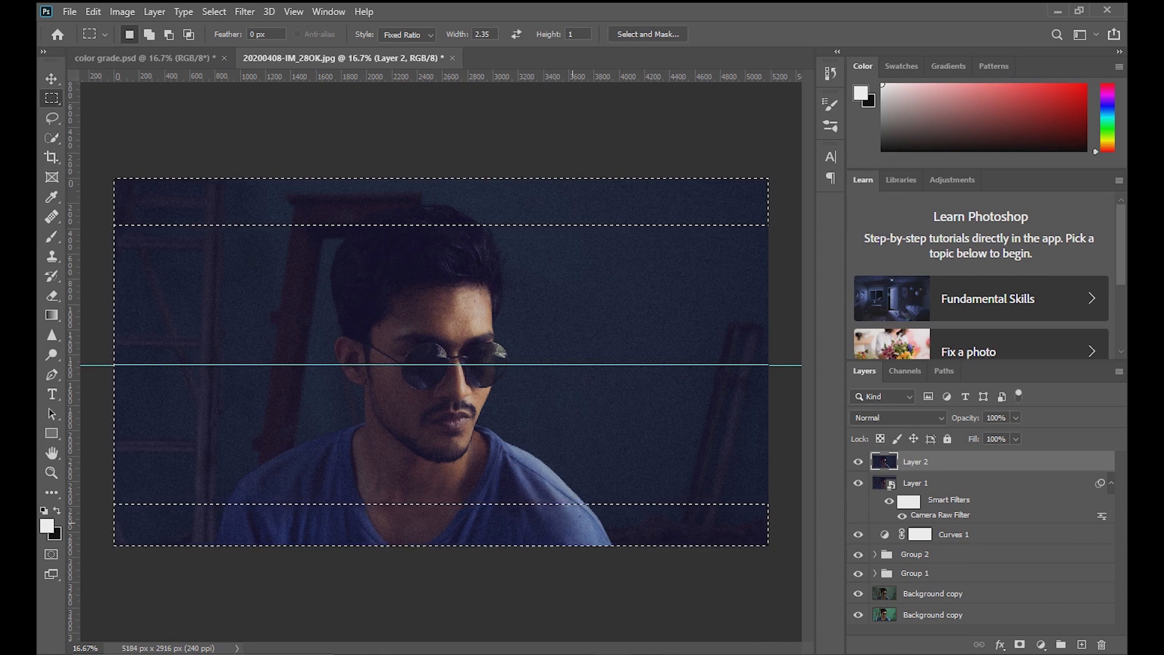
key(shift)
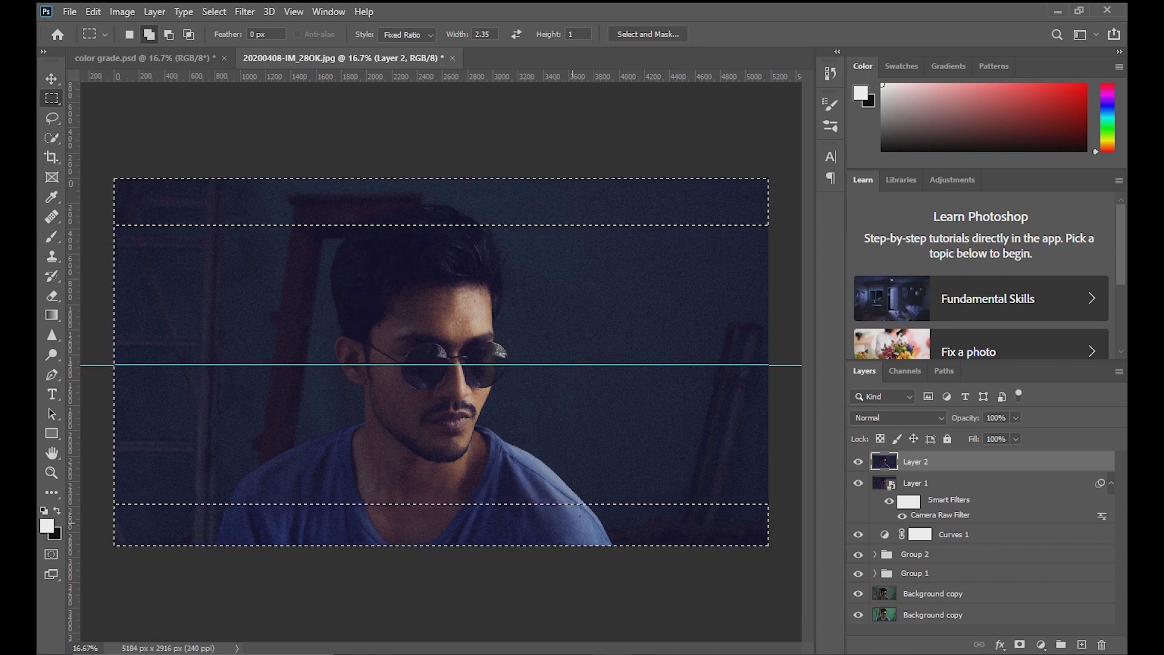
key(shift+BackSpace)
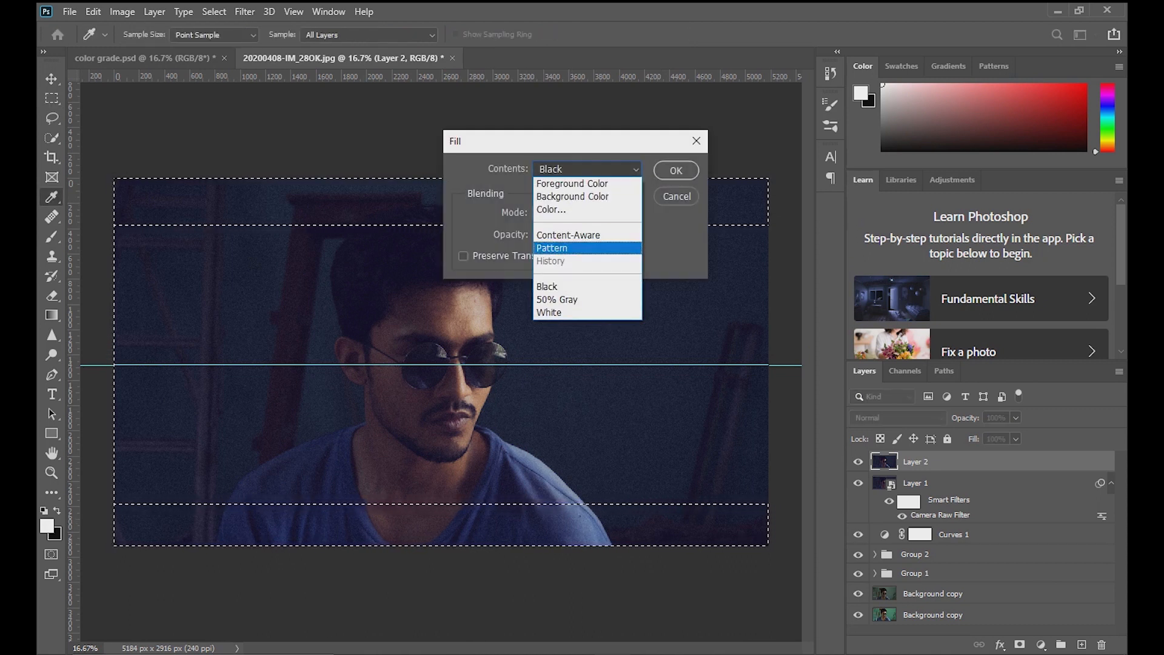
click(564, 286)
key(Return)
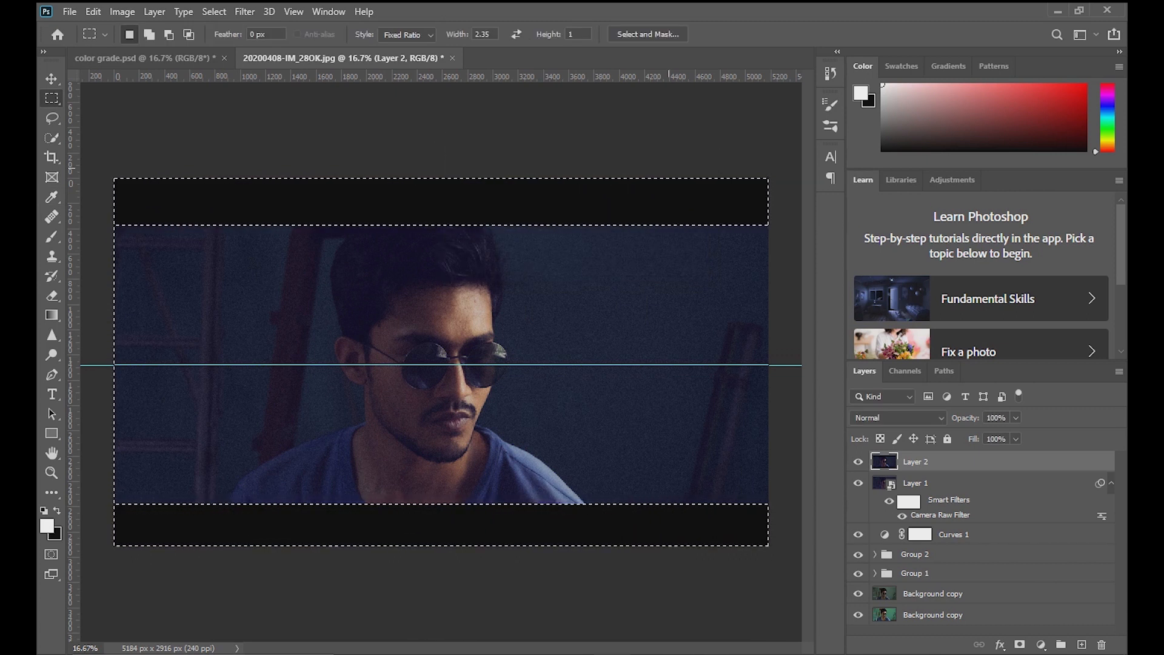
Deselect and remove the guide, and toggle Layer 2's visibility to compare the letterbox bars.
key(ctrl+d)
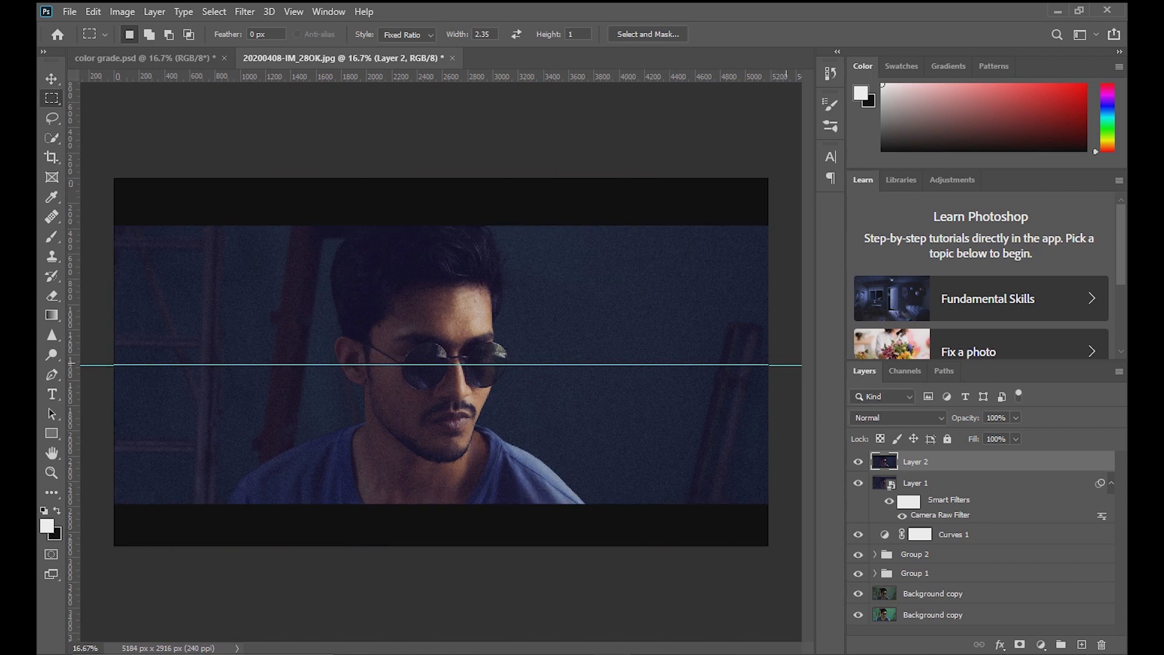
key(v)
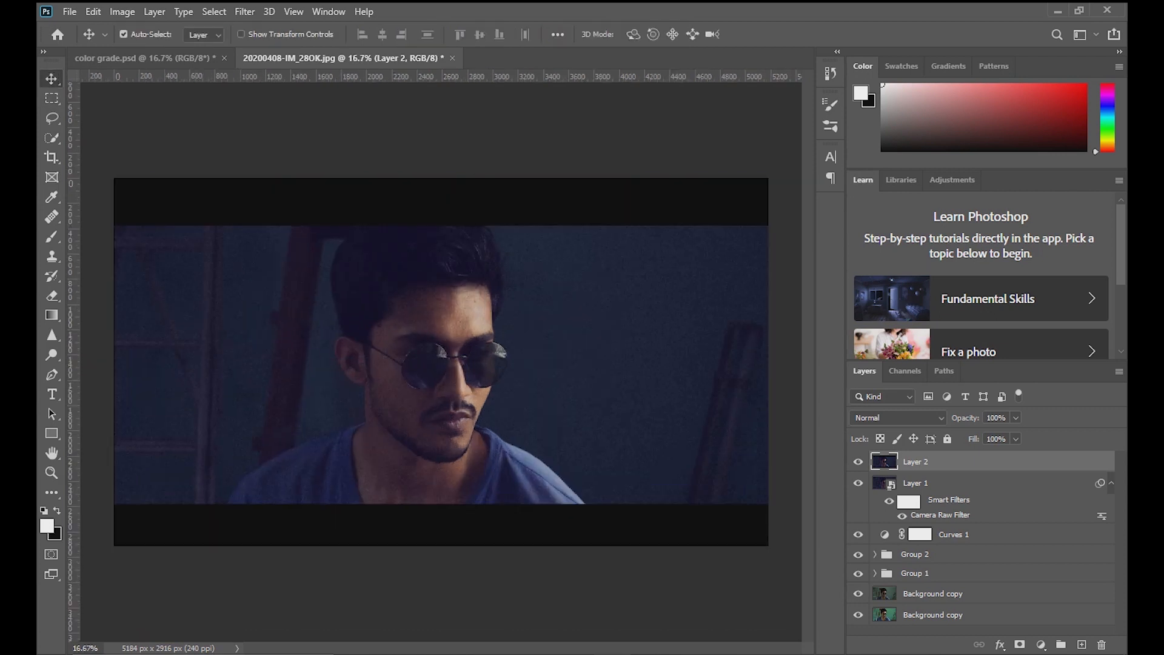
click(858, 462)
click(858, 462)
Add a Curves adjustment layer above Layer 2, raising the RGB highlights slightly and pulling the shadows down a little.
click(1042, 645)
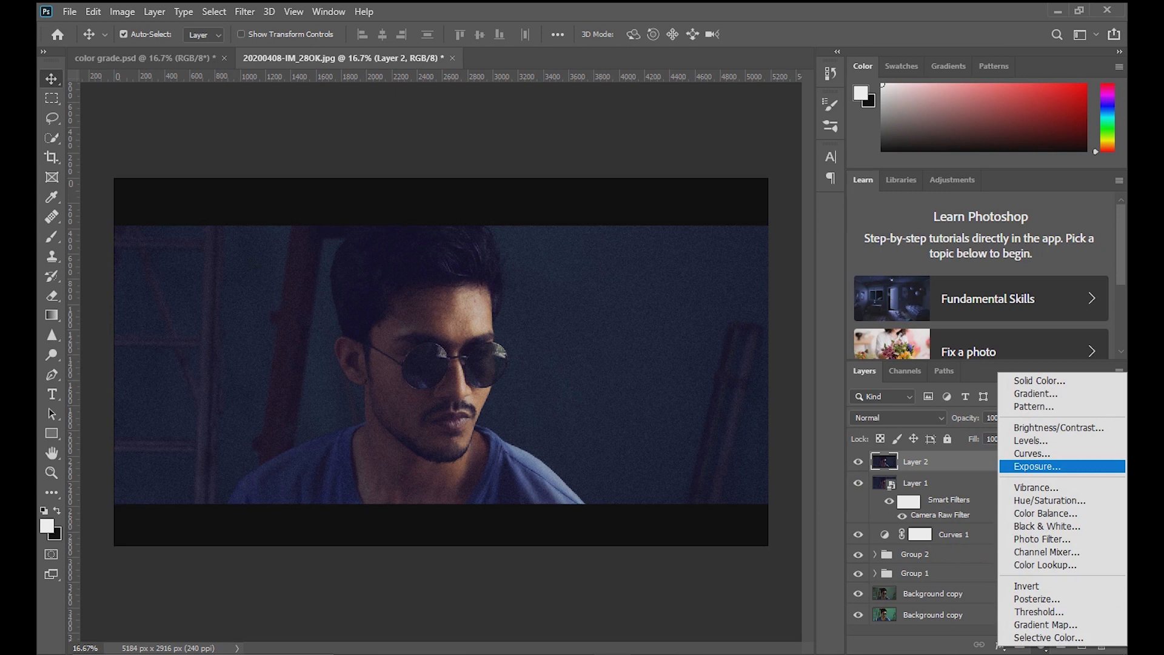
click(1032, 453)
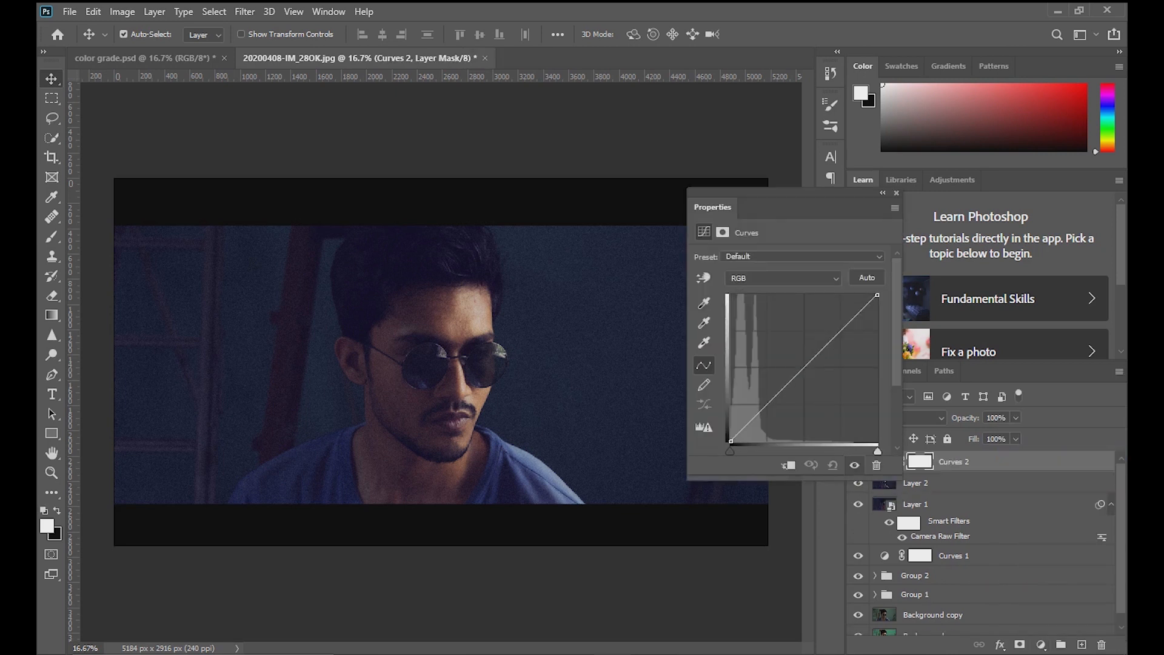
drag(837, 335, 838, 329)
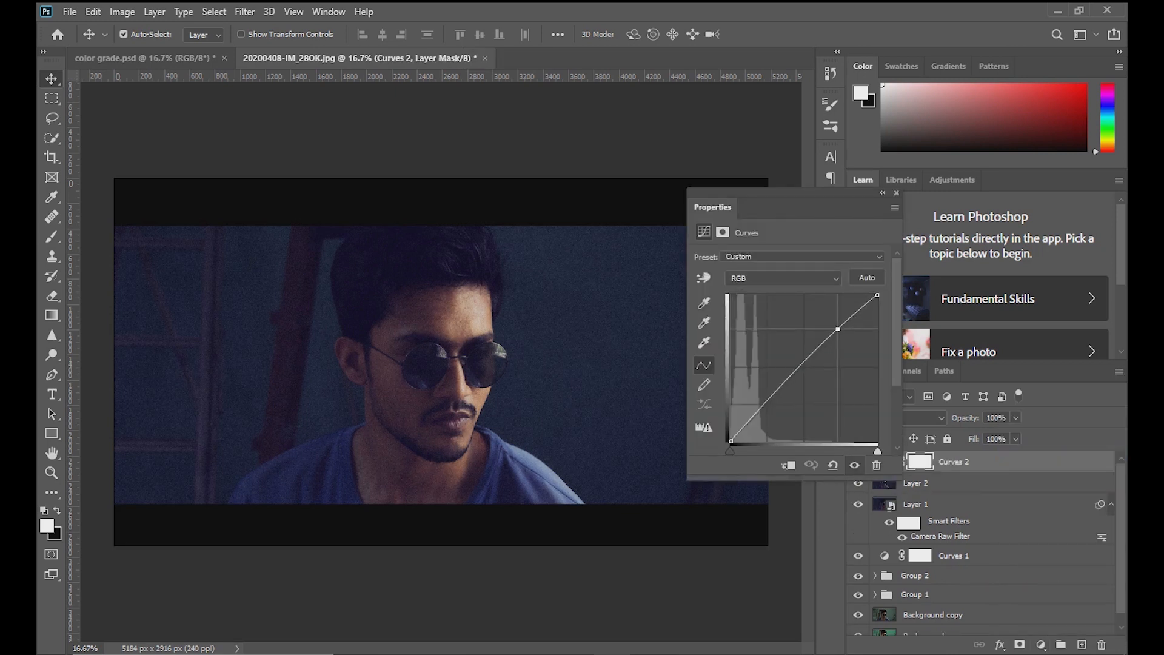
drag(765, 405, 764, 408)
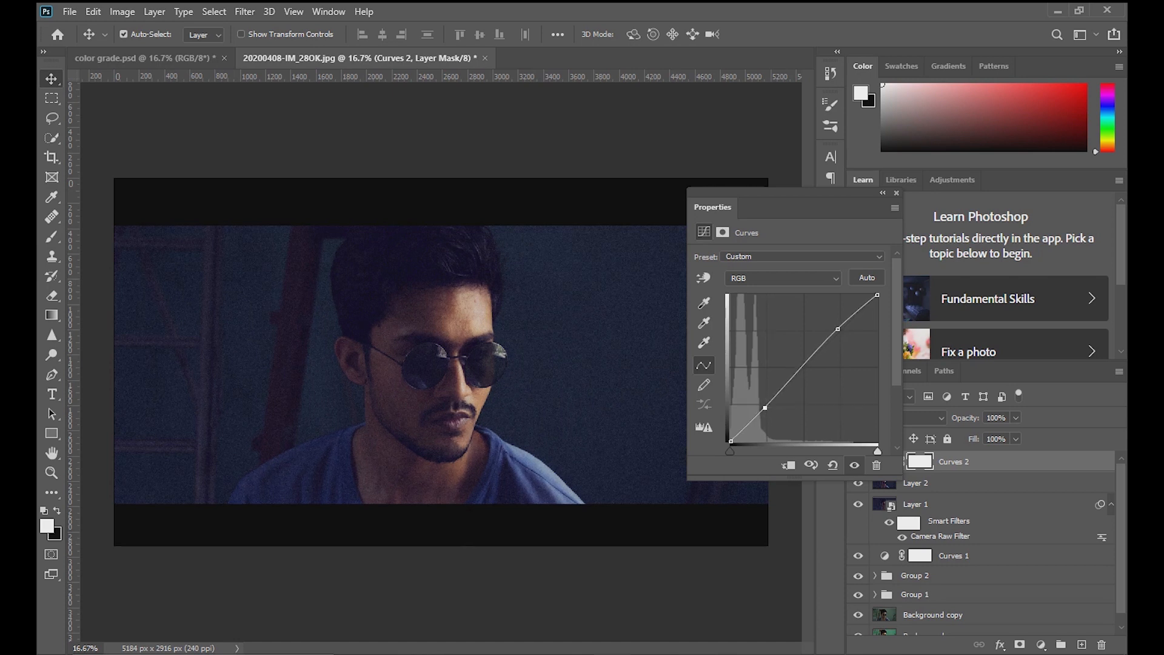
drag(838, 329, 837, 328)
Lift the black point of the Curves 2 RGB curve slightly for faded blacks, and anchor the deep shadows with another point.
drag(732, 442, 731, 436)
drag(744, 426, 745, 427)
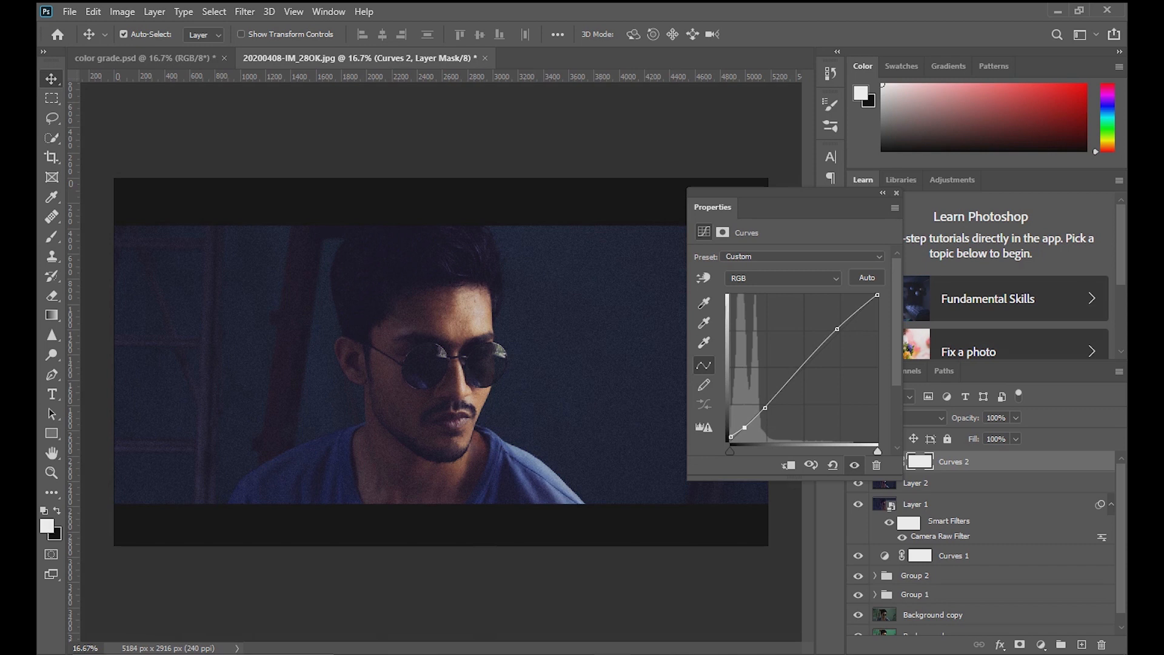
click(896, 193)
key(ctrl+minus)
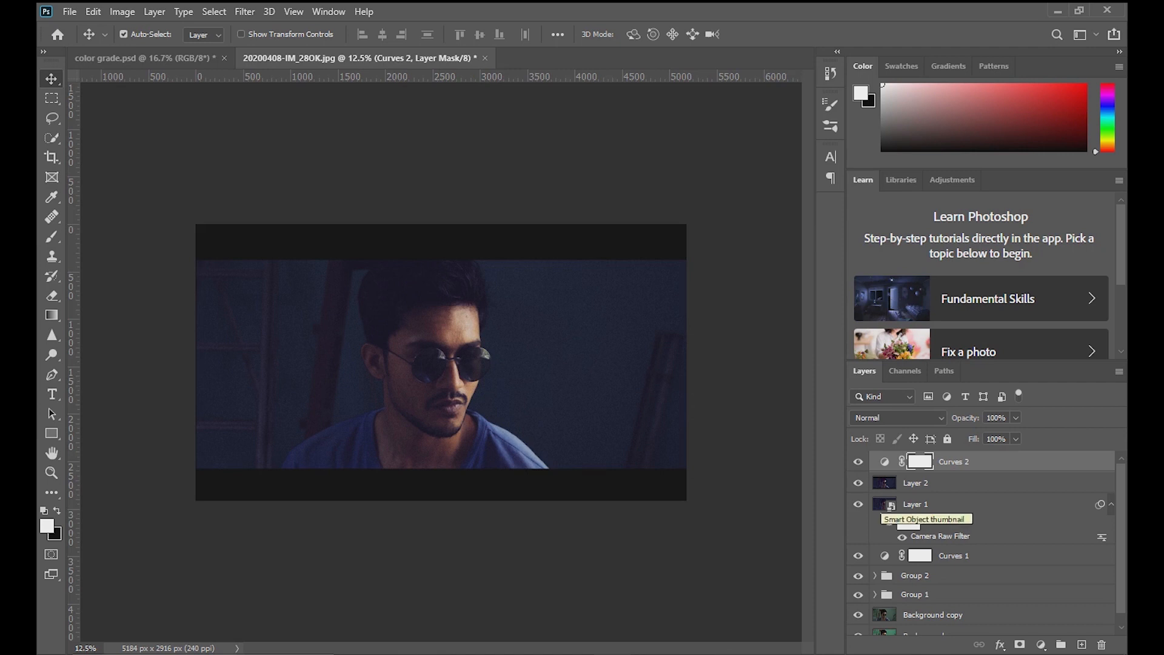
Add a Brightness/Contrast adjustment layer above Curves 2 with Brightness at 20 and Contrast at -5.
click(885, 462)
click(1041, 644)
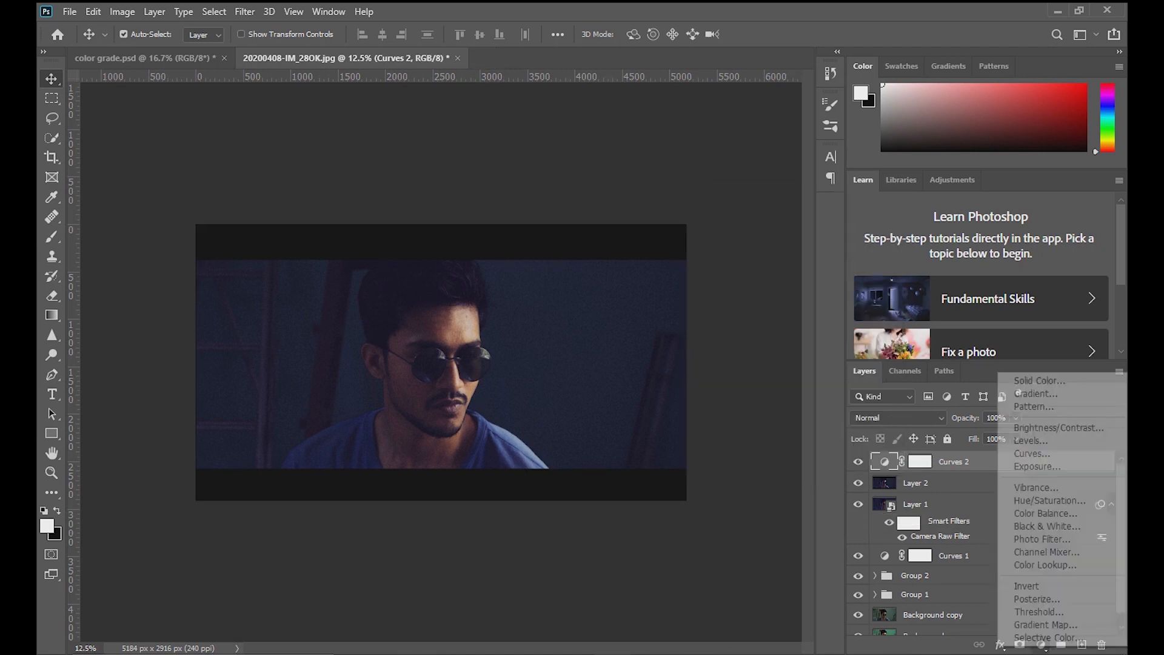
click(1059, 428)
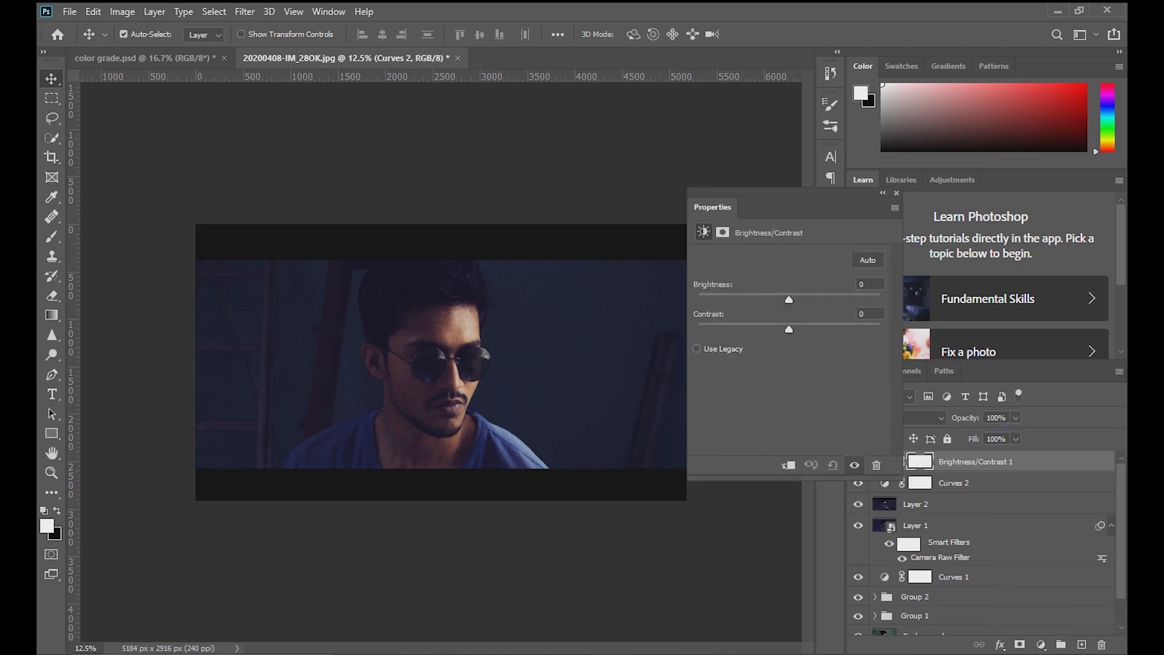
drag(789, 299, 780, 329)
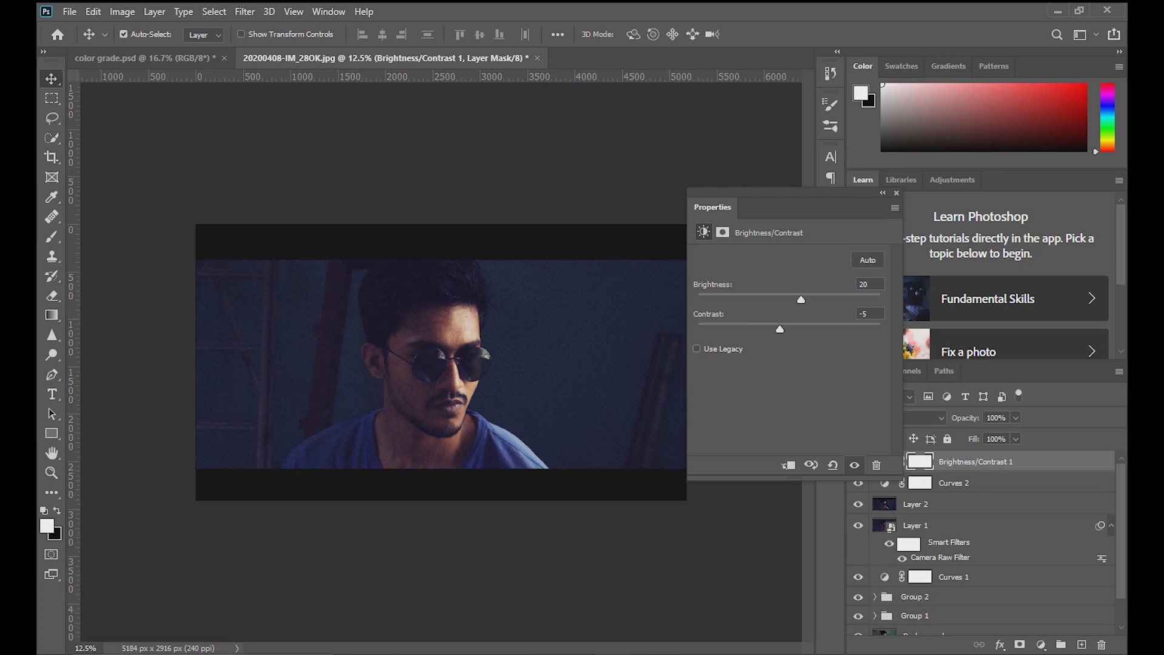
click(896, 192)
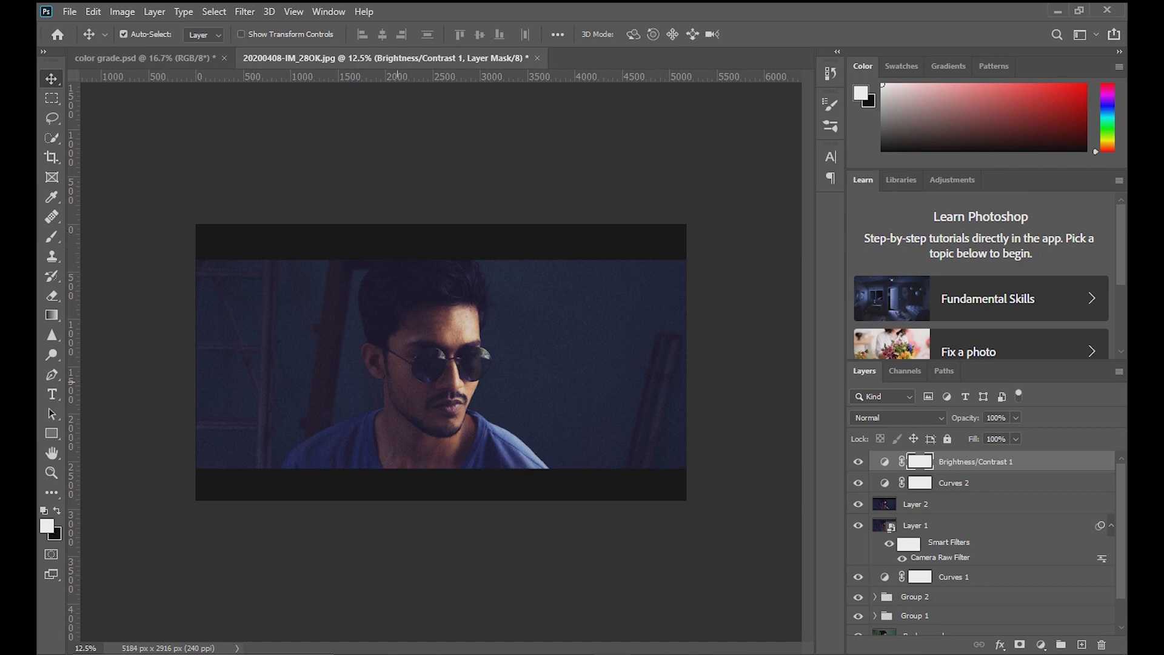
Add a Curves adjustment layer above Brightness/Contrast 1, pull the RGB midtones down strongly, and invert its layer mask to black.
scroll(984, 543, down, 1)
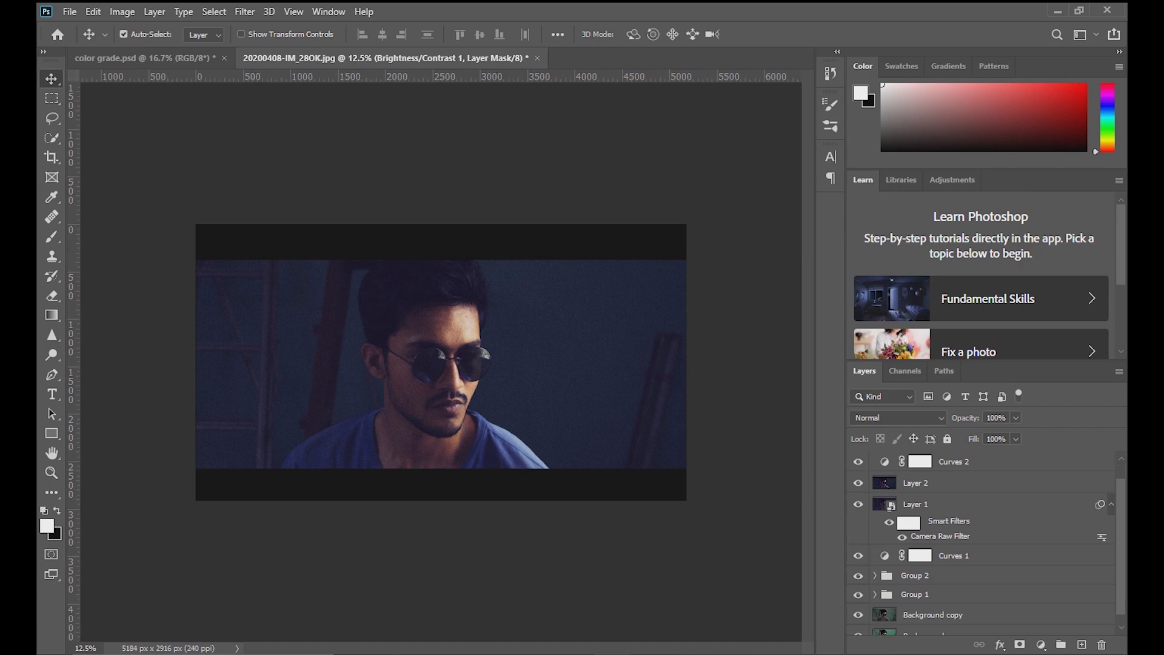
scroll(985, 543, up, 1)
click(1040, 645)
click(1031, 453)
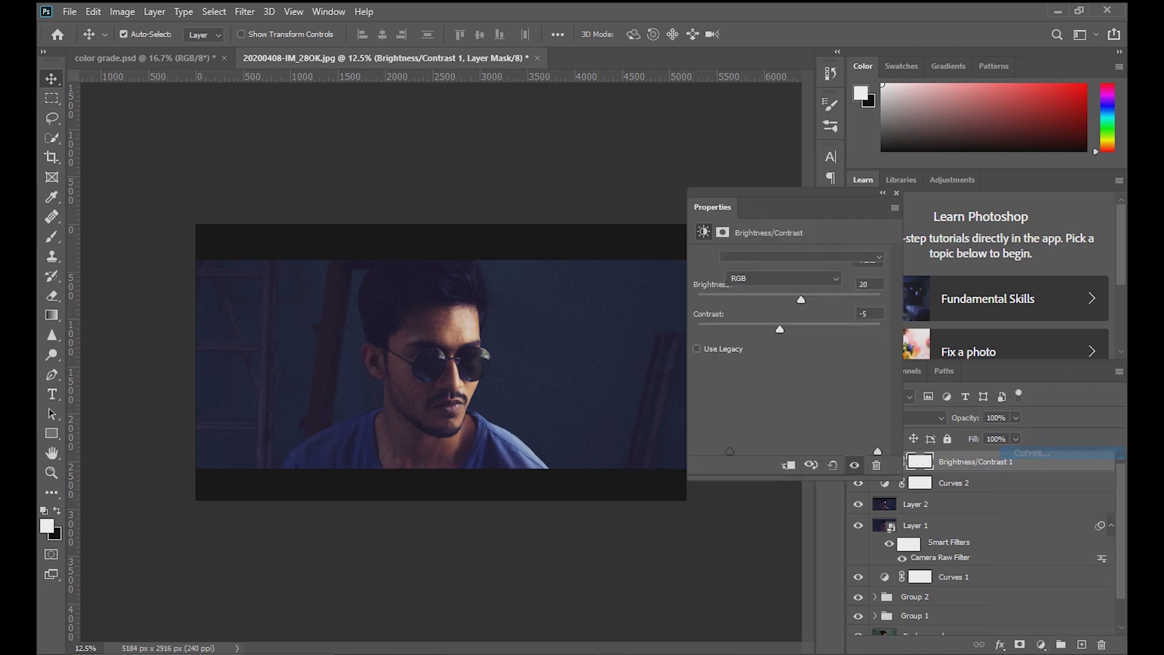
drag(807, 365, 818, 381)
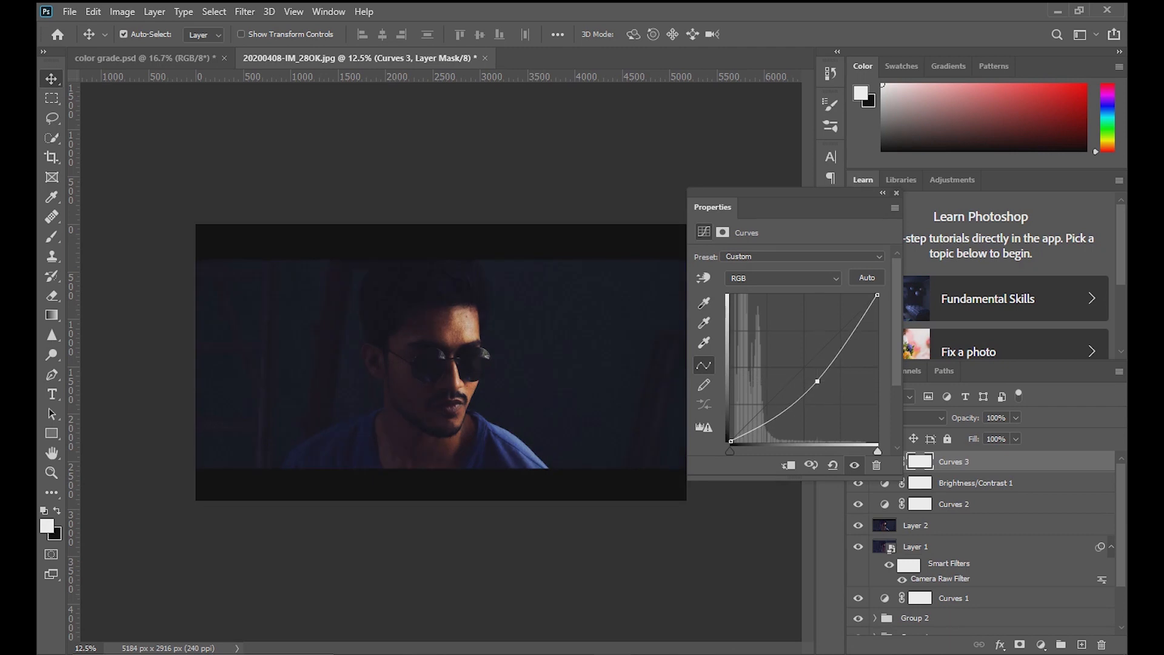
click(897, 193)
key(ctrl+i)
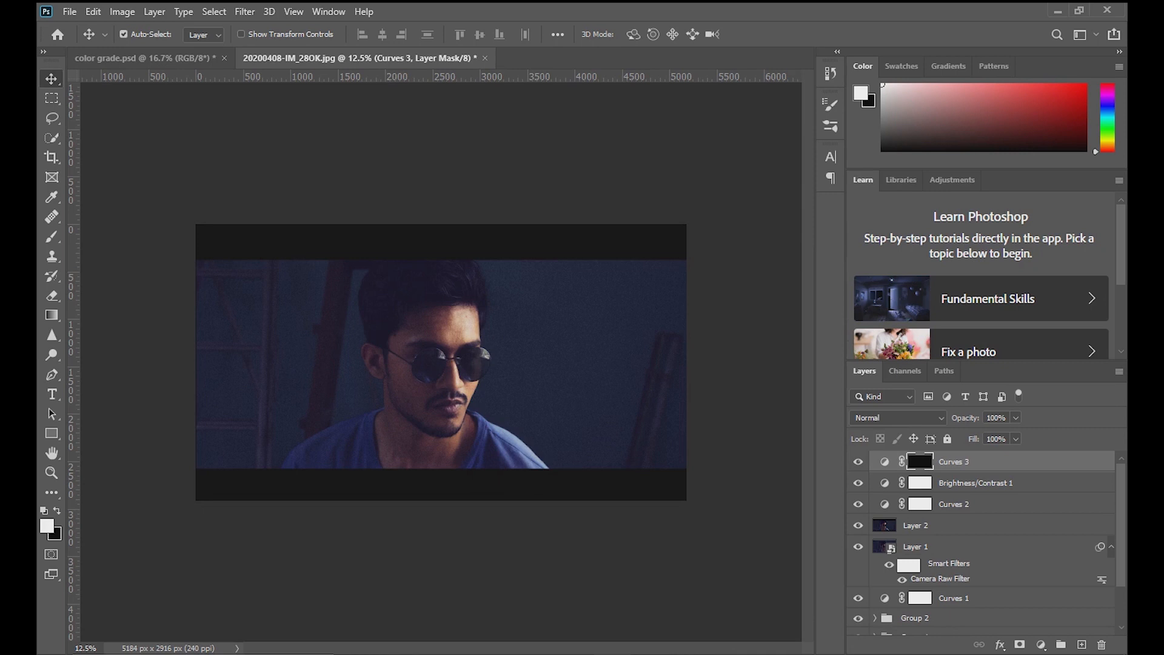
Darken the image's left side by painting white on the Curves 3 mask with a large soft brush about 1963 px wide, raising flow to 92%.
click(52, 237)
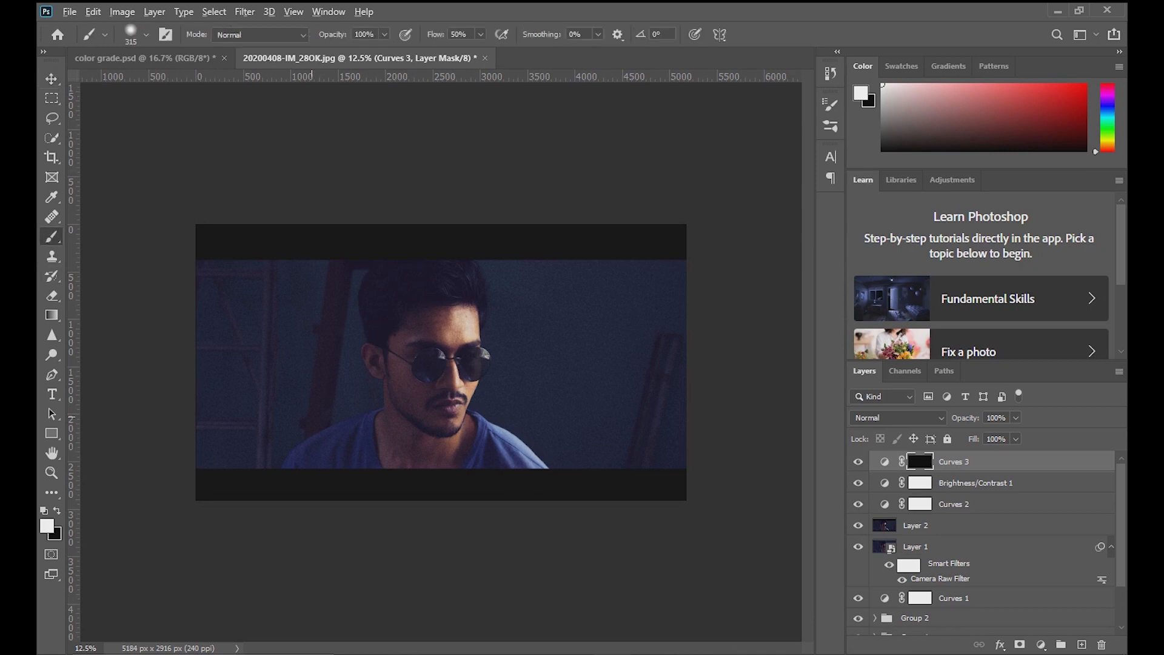
alt+right_click(312, 417)
drag(312, 417, 312, 417)
click(230, 276)
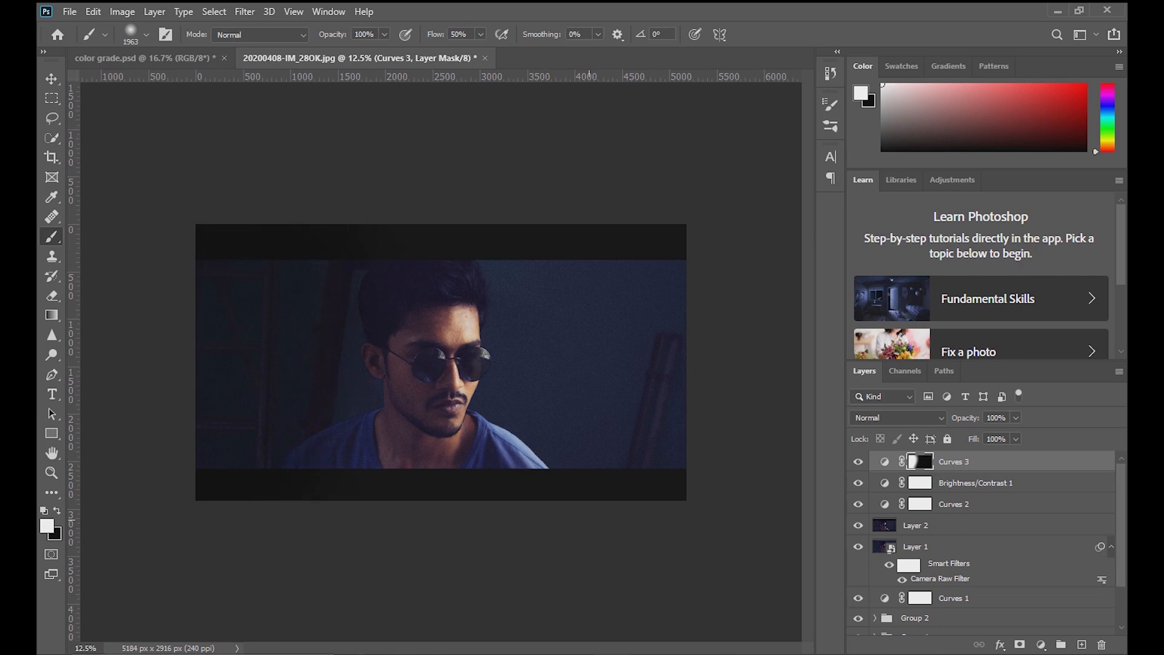
key(shift+9)
key(shift+2)
mouse_move(433, 229)
mouse_down()
mouse_move(370, 229)
mouse_move(413, 229)
mouse_up()
Compare the image with and without Curves 3, and the full grade against the original photo on the bottommost Background copy layer.
click(858, 461)
key(ctrl+plus)
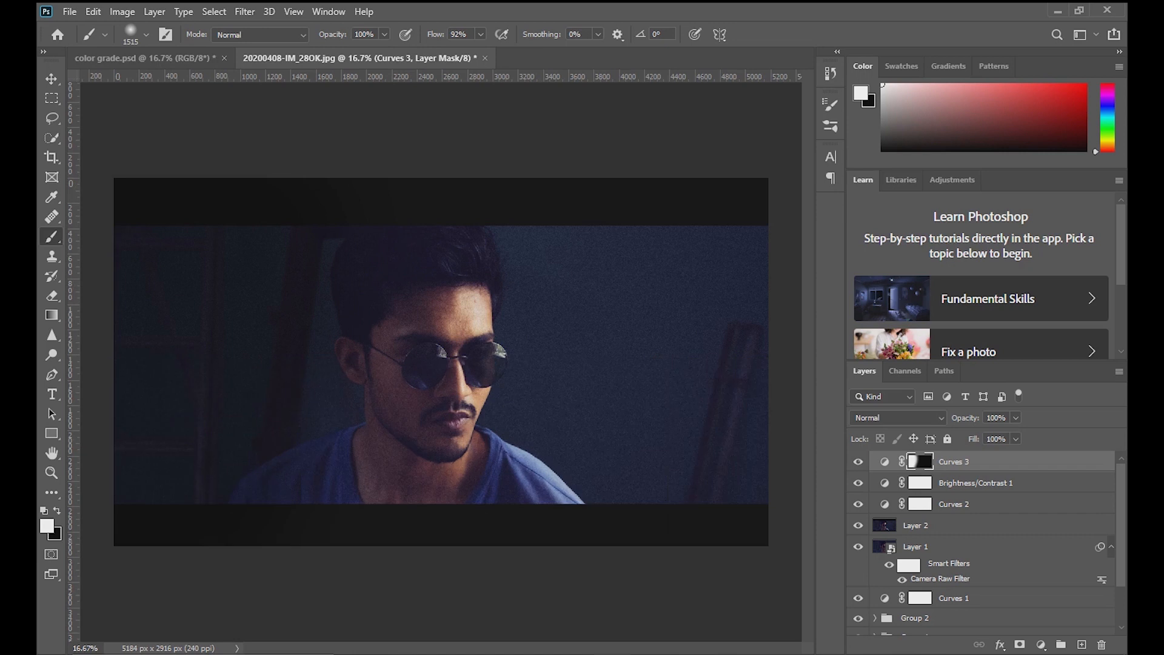
key(ctrl+plus)
key(ctrl+minus)
scroll(983, 540, down, 3)
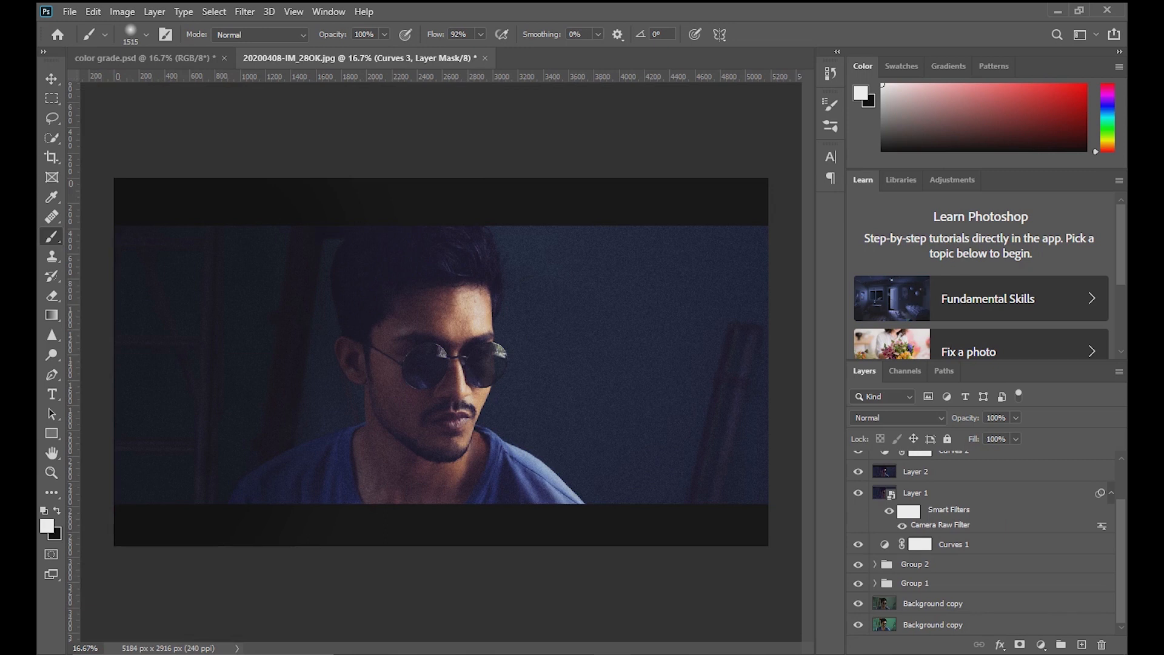
alt+click(858, 625)
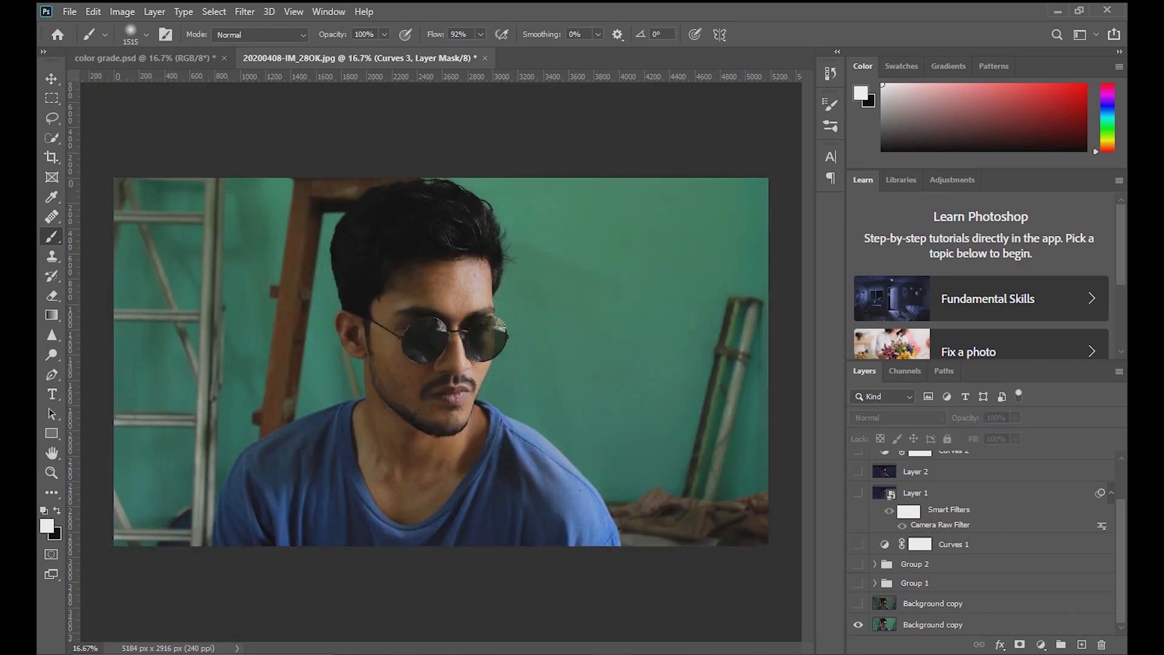
alt+click(858, 625)
alt+click(858, 624)
alt+click(858, 625)
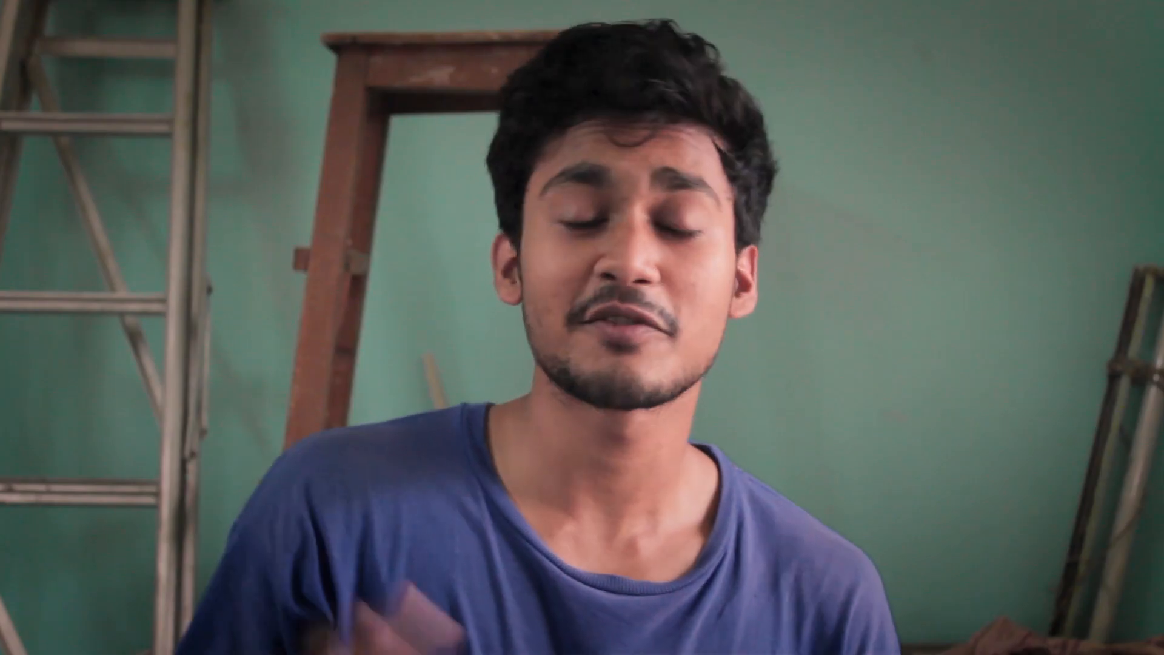